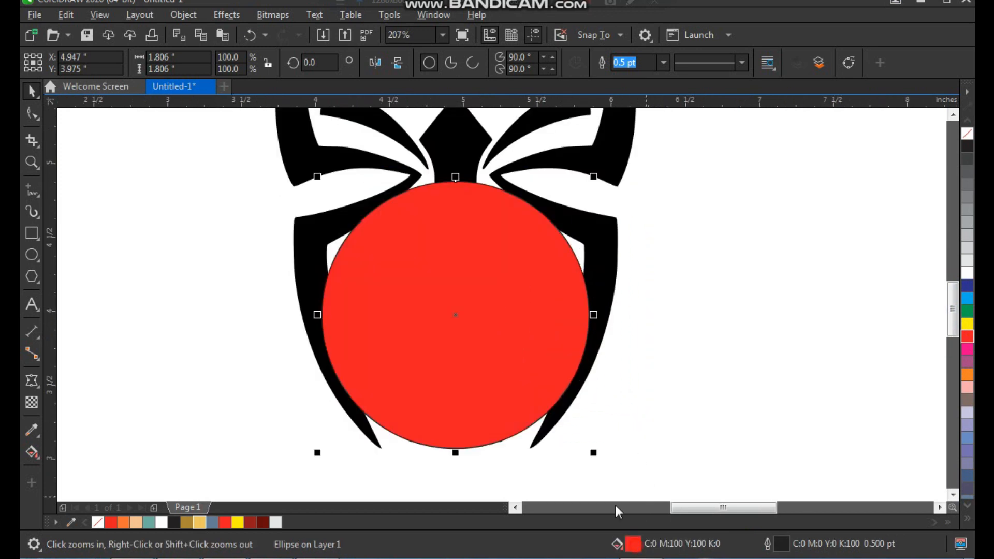
Step: Change the circle's uniform fill to a darker red, C:19 M:100 Y:100 K:19
double_click(633, 541)
click(308, 144)
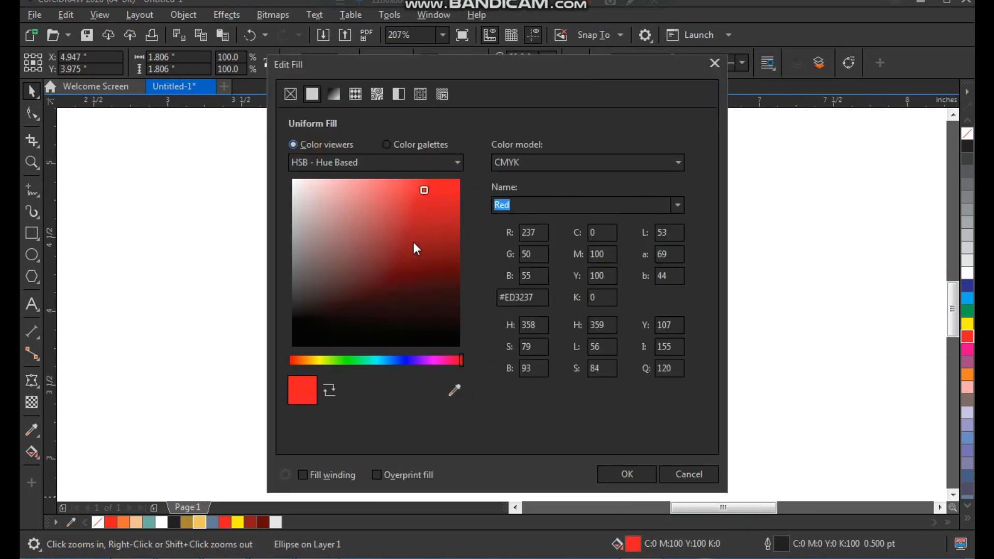
click(436, 203)
drag(469, 69, 679, 91)
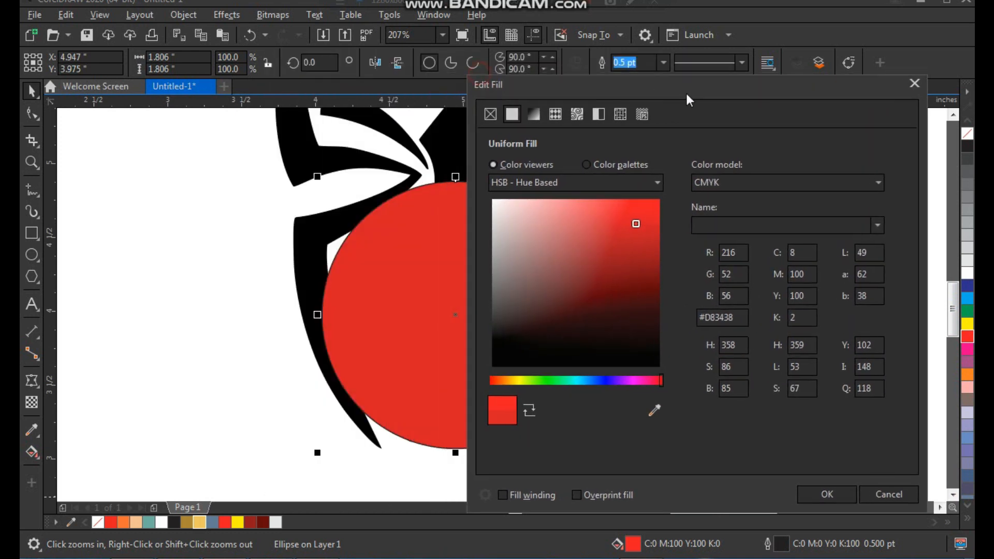
drag(654, 244, 657, 253)
click(851, 496)
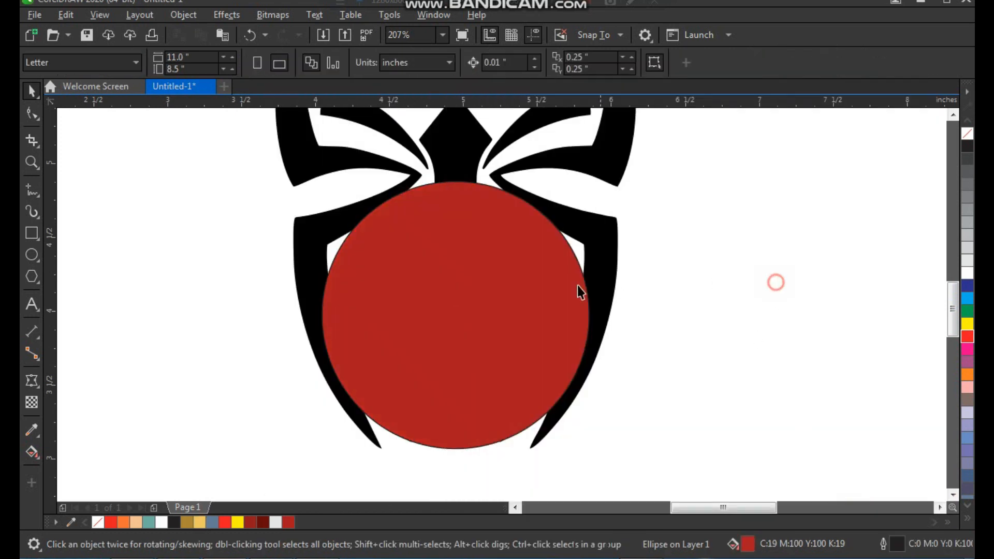
Step: Give the red circle a white outline 2.0 pt wide
drag(531, 272, 526, 321)
key(ctrl+z)
right_click(967, 274)
key(z)
drag(683, 154, 293, 453)
click(663, 63)
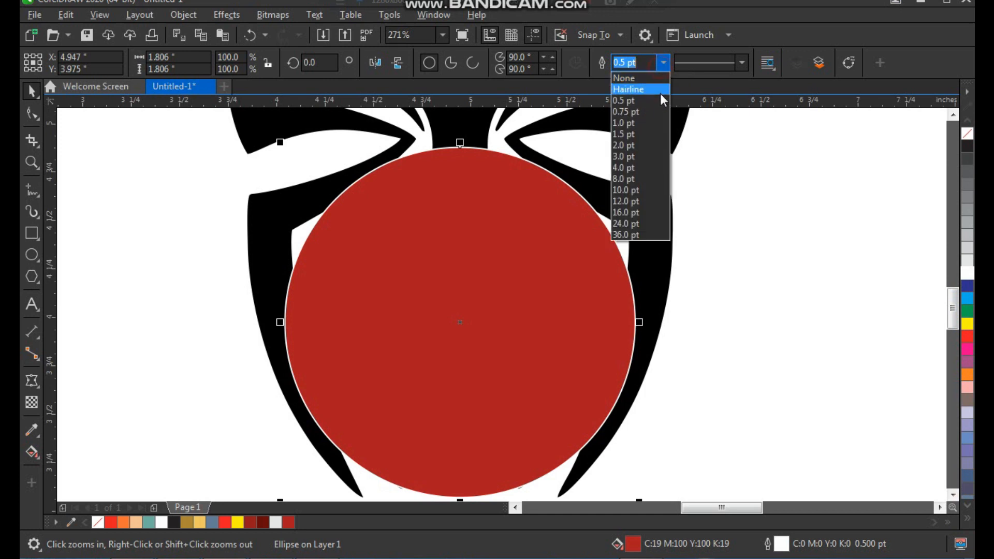
click(641, 148)
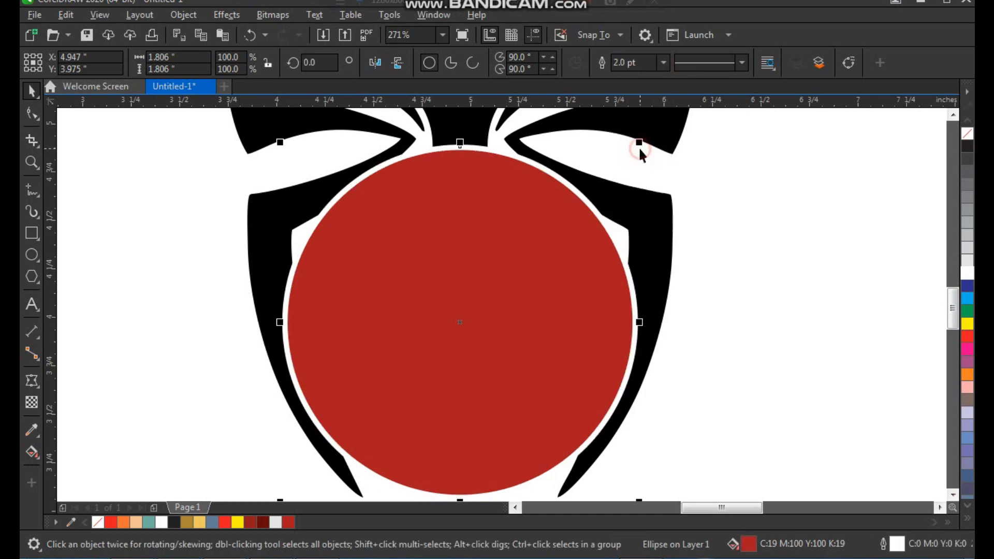
Step: Draw a five-sided polygon about 0.94 by 0.89 inches inside the red circle
click(726, 217)
scroll(414, 289, down, 3)
key(F2)
scroll(426, 272, up, 2)
drag(653, 158, 221, 466)
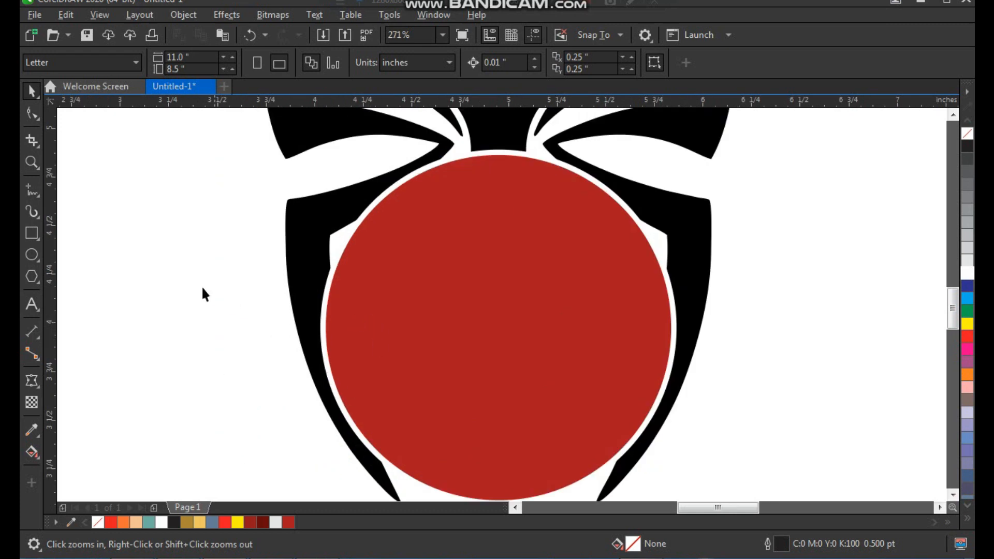
click(30, 252)
click(93, 270)
click(31, 276)
drag(414, 229, 602, 405)
Step: Align the pentagon's centre with the red circle's centre, horizontally and vertically
key(space)
shift+click(634, 315)
key(c)
key(e)
click(775, 281)
Step: Set the polygon inside the red circle to 16 sides
click(537, 306)
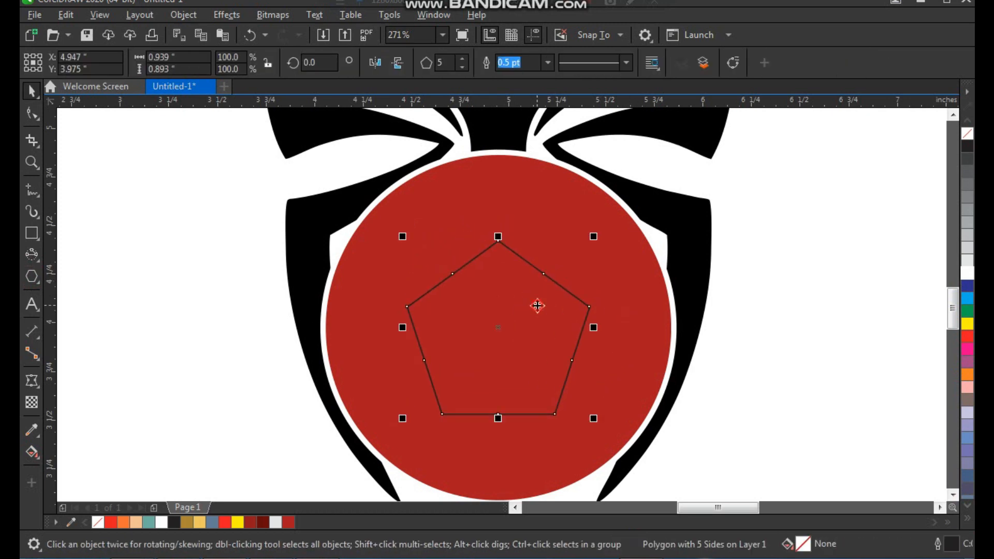
scroll(564, 267, down, 1)
key(F2)
drag(461, 200, 613, 347)
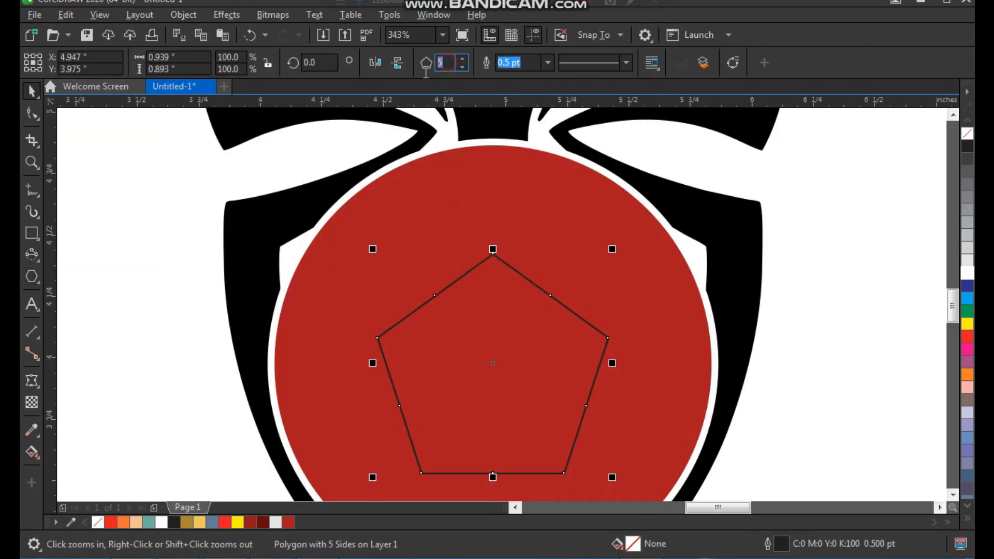
text(16)
key(Return)
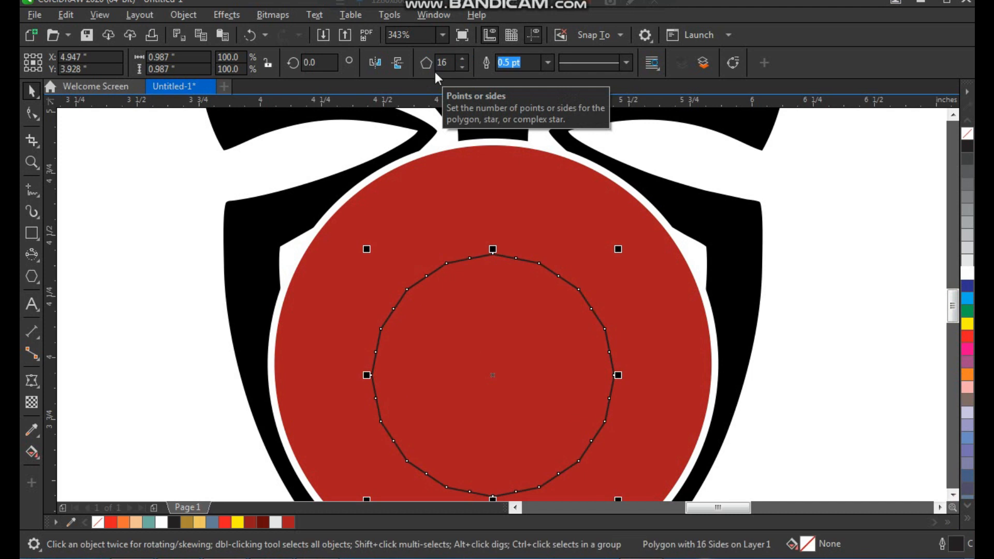
Step: Delete the top corner node of the 16-sided polygon so that all mirrored corner nodes are removed
key(F2)
drag(437, 193, 547, 297)
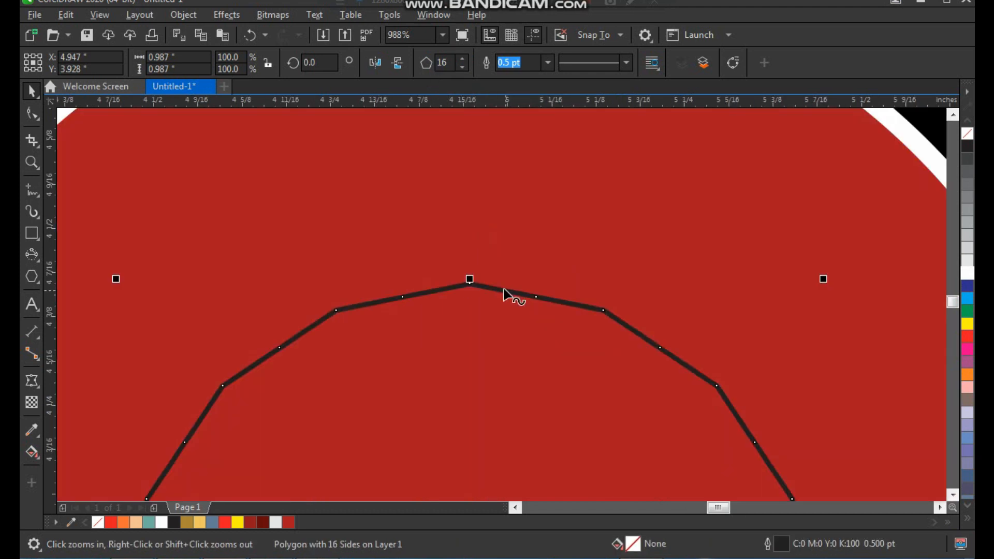
key(F10)
drag(451, 263, 489, 325)
key(Delete)
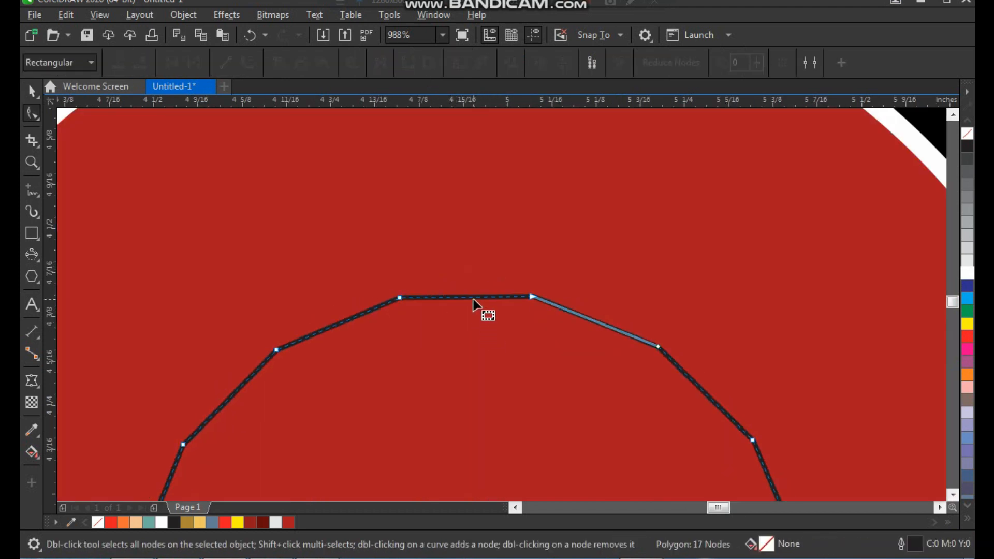
Step: Convert the polygon's sides to curves and bend the top side inward to make a scalloped outline
click(474, 298)
click(246, 66)
key(F2)
drag(367, 226, 572, 415)
drag(481, 249, 479, 300)
Step: Align the scalloped polygon's centre with the red circle's centre
key(space)
scroll(463, 215, down, 3)
shift+click(543, 197)
key(e)
click(696, 212)
Step: Enlarge the scalloped polygon from its centre to about 1.5 inches wide, just inside the circle's edge
click(516, 270)
key(F2)
drag(649, 128, 374, 445)
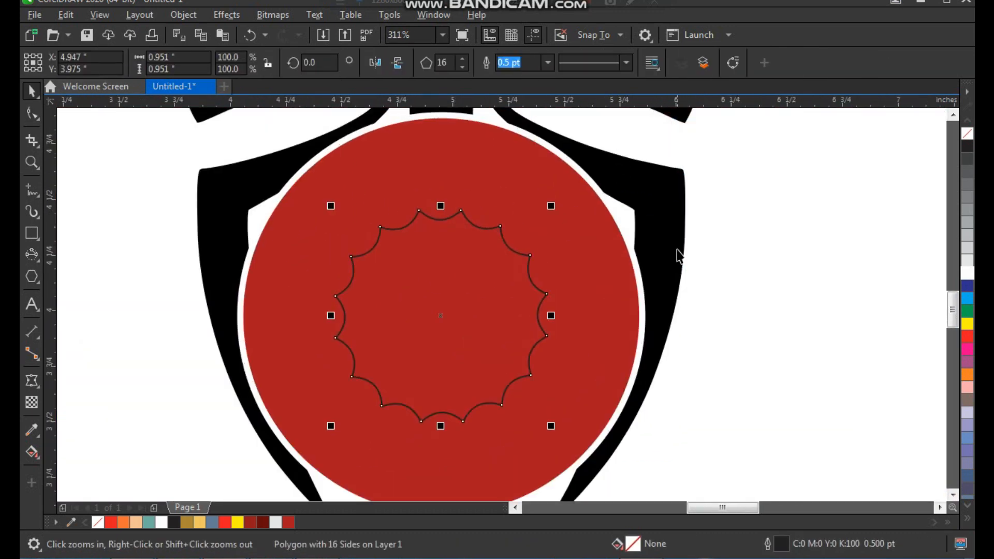
drag(555, 206, 631, 144)
click(633, 222)
scroll(622, 222, down, 1)
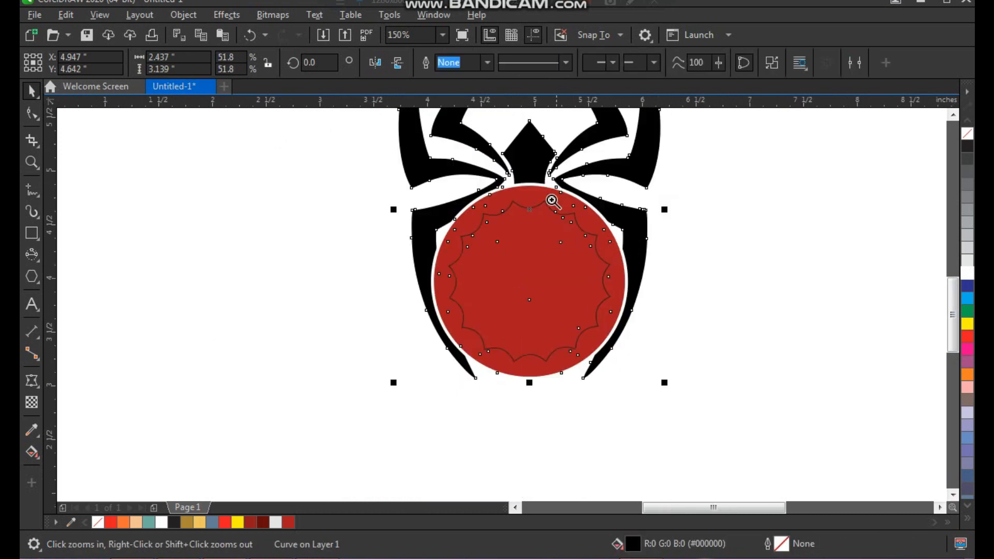
drag(656, 382, 681, 414)
click(740, 295)
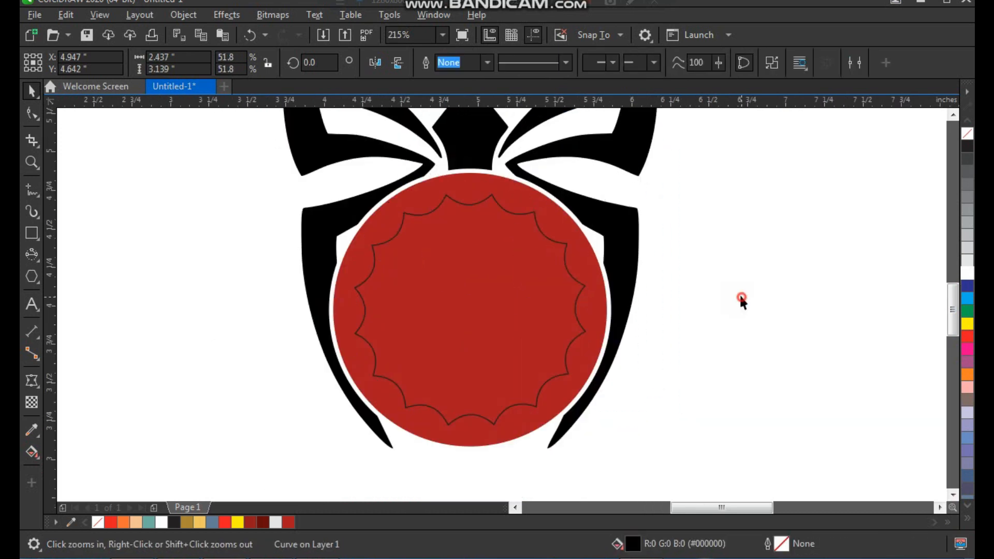
Step: Set the scalloped polygon's outline width to 1.0 pt
click(510, 215)
key(z)
drag(333, 150, 620, 428)
click(529, 63)
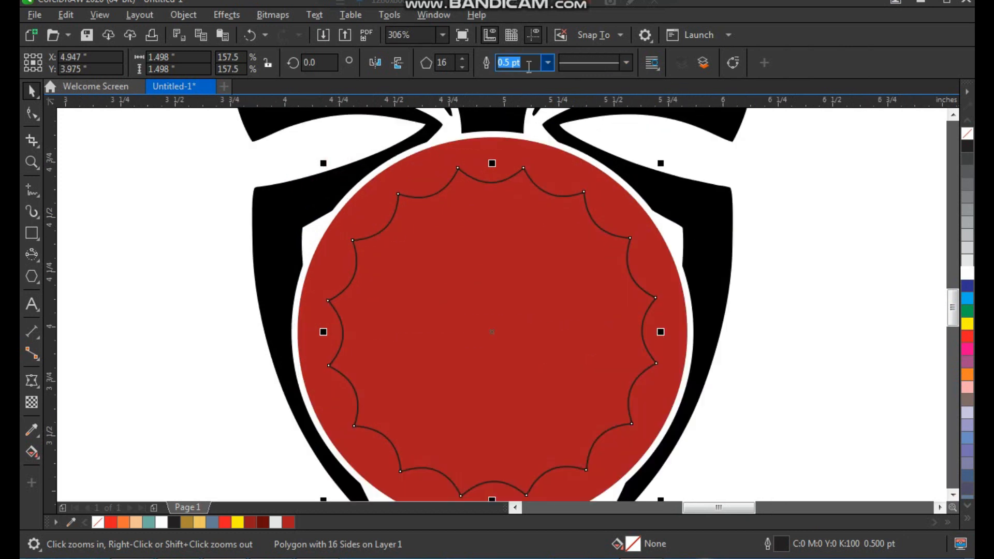
click(548, 62)
click(518, 118)
Step: Draw a straight Bézier line across the red circle from above its upper-left scallop tip to below the opposite lower-right tip
scroll(523, 264, down, 1)
drag(415, 205, 632, 413)
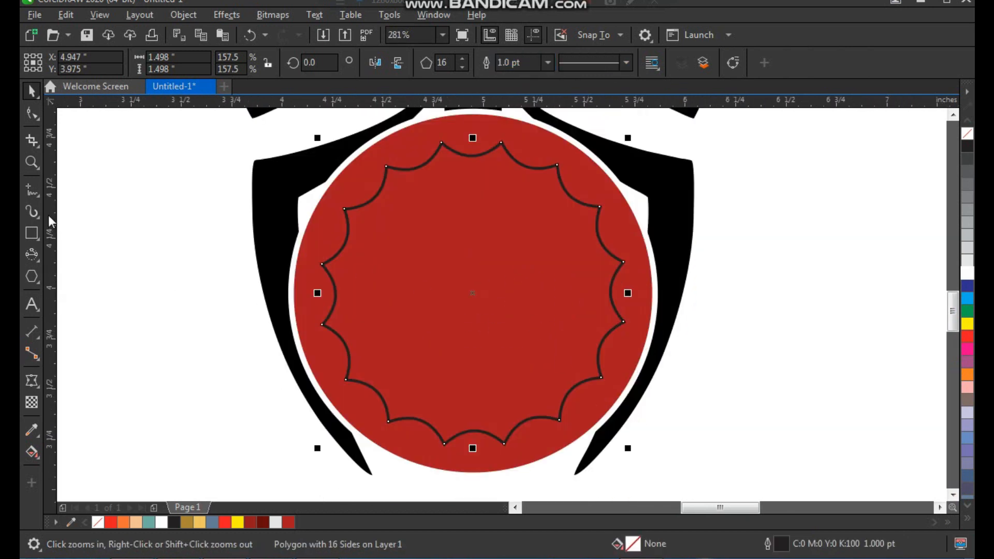
click(37, 198)
click(75, 219)
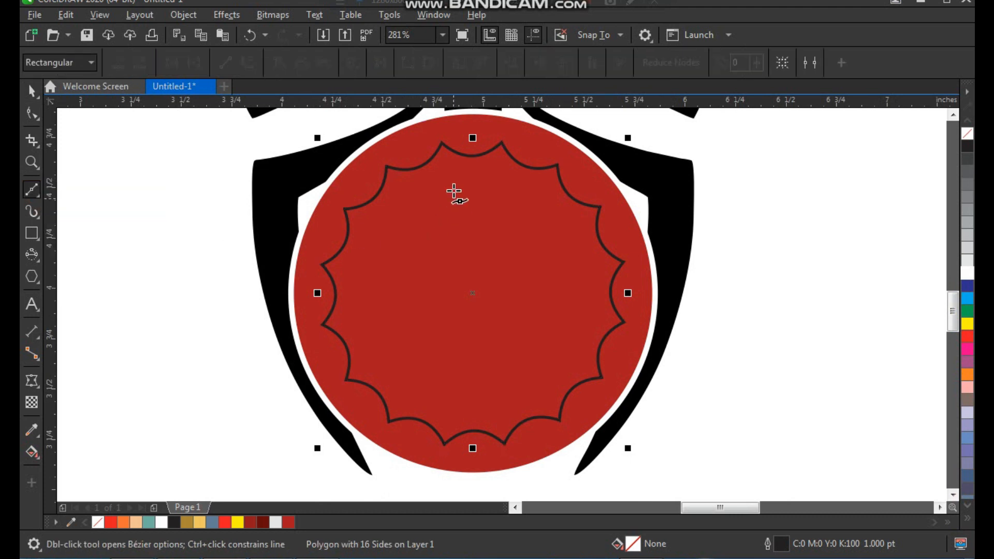
click(433, 114)
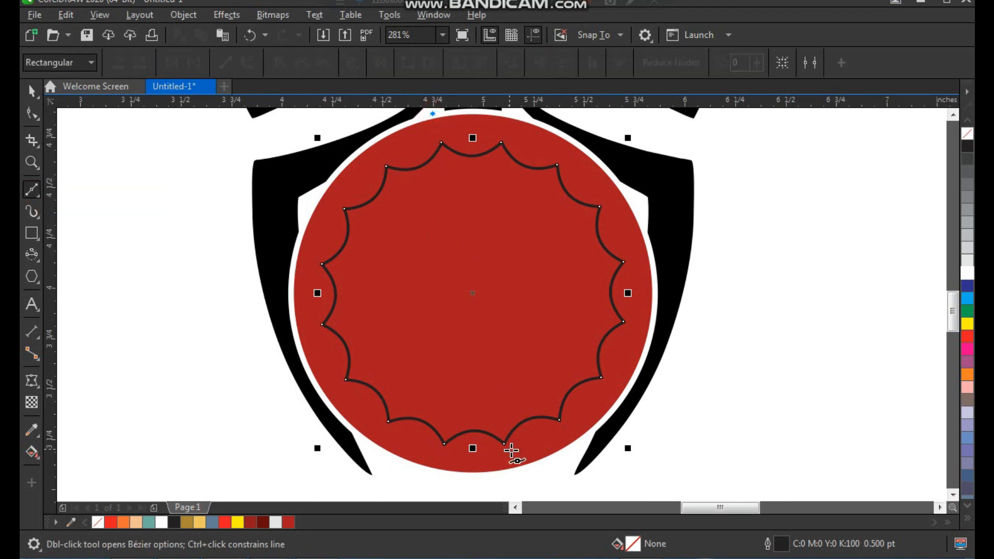
click(513, 476)
Step: Adjust both end nodes of the diagonal line so it passes through the two opposite scallop tips
key(space)
key(F2)
drag(482, 406, 552, 522)
key(F10)
drag(486, 340, 484, 352)
scroll(490, 396, down, 4)
scroll(497, 383, down, 2)
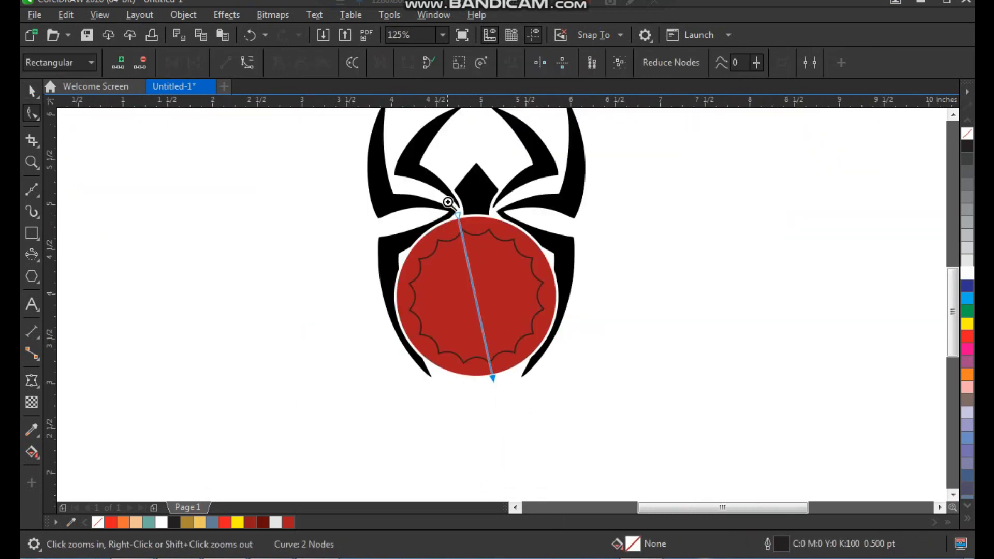
scroll(449, 225, up, 6)
click(396, 228)
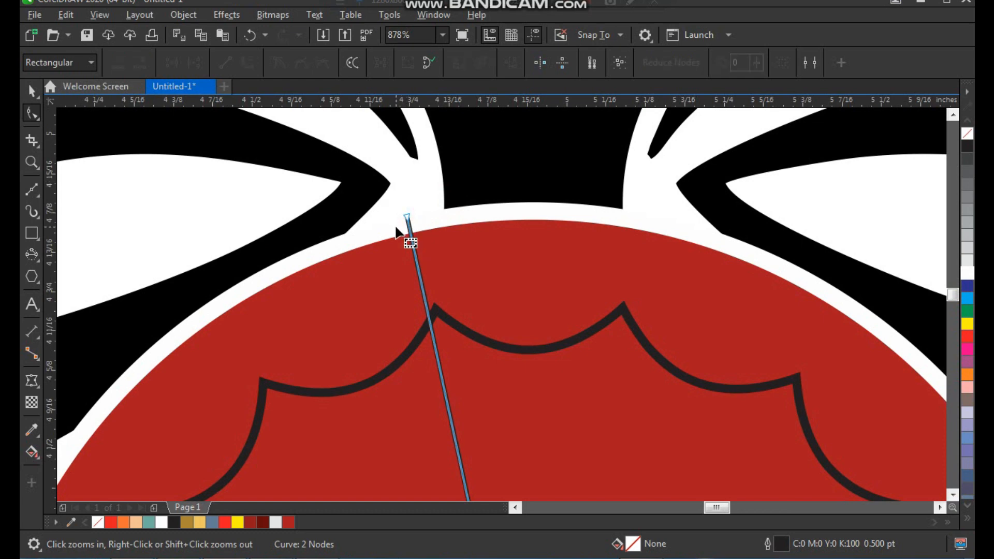
drag(410, 217, 420, 199)
scroll(411, 176, down, 6)
scroll(395, 163, up, 2)
Step: Set the diagonal line's outline width to 1.5 pt
key(space)
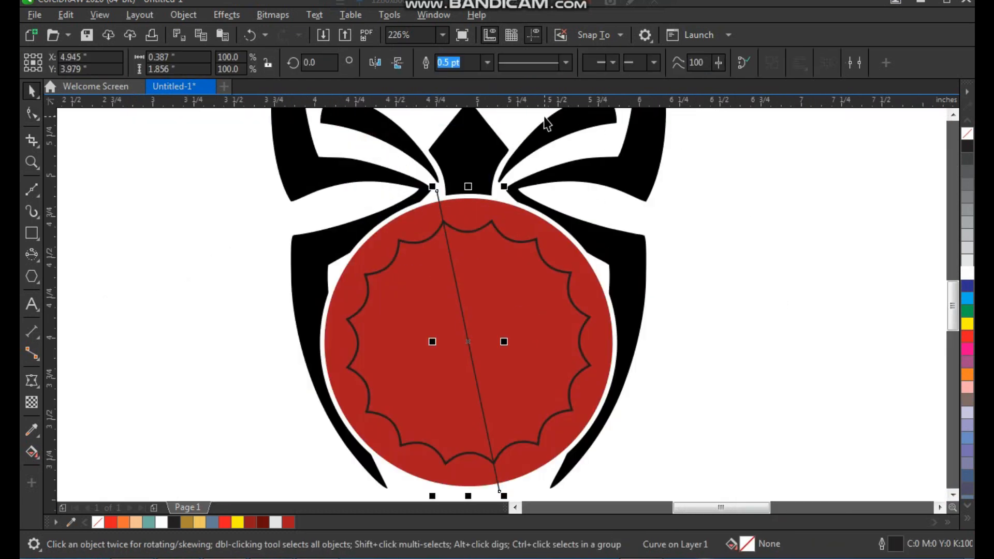
click(488, 63)
click(478, 136)
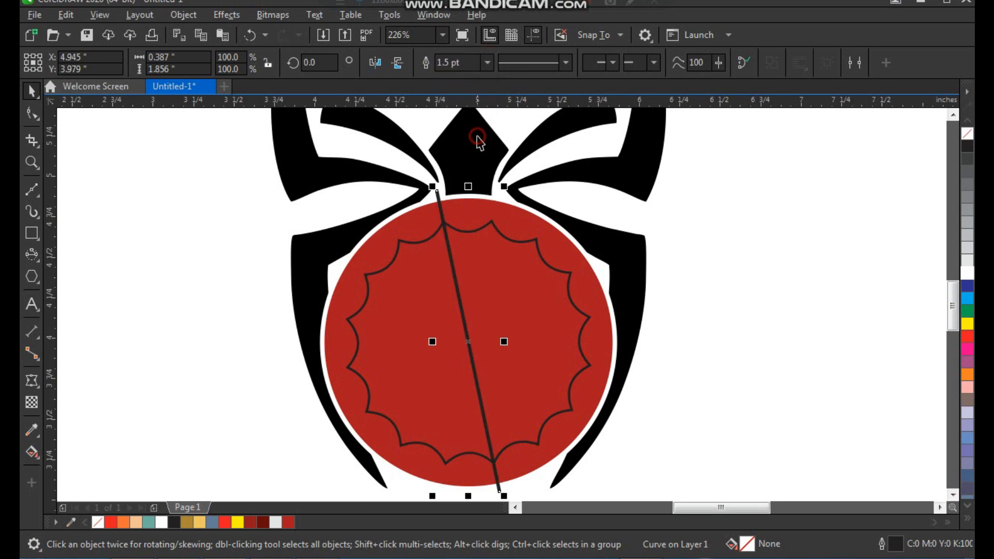
Step: Create a copy of the diagonal line rotated clockwise about its centre to the next scallop tip
scroll(459, 224, up, 1)
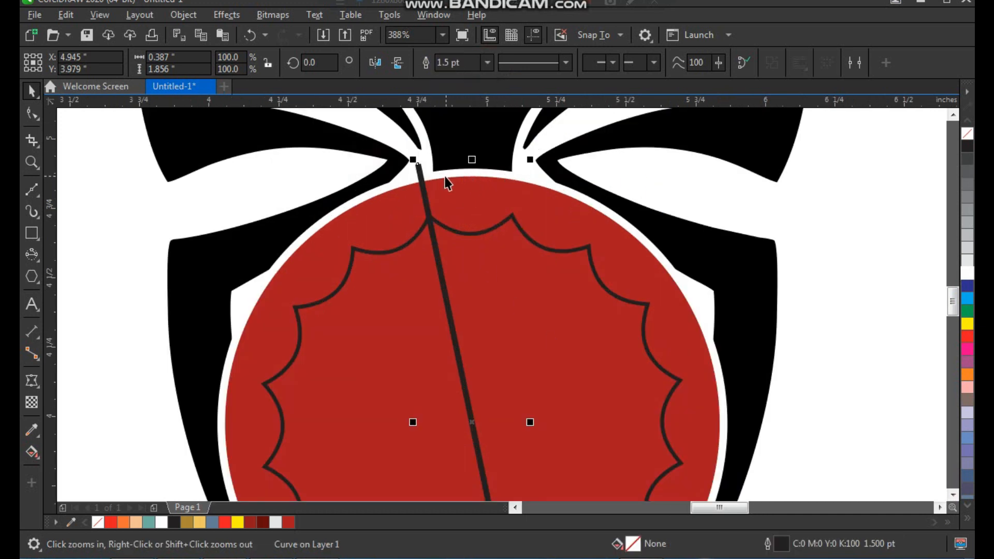
click(421, 172)
drag(530, 159, 616, 220)
scroll(552, 261, down, 1)
key(F2)
drag(359, 162, 655, 468)
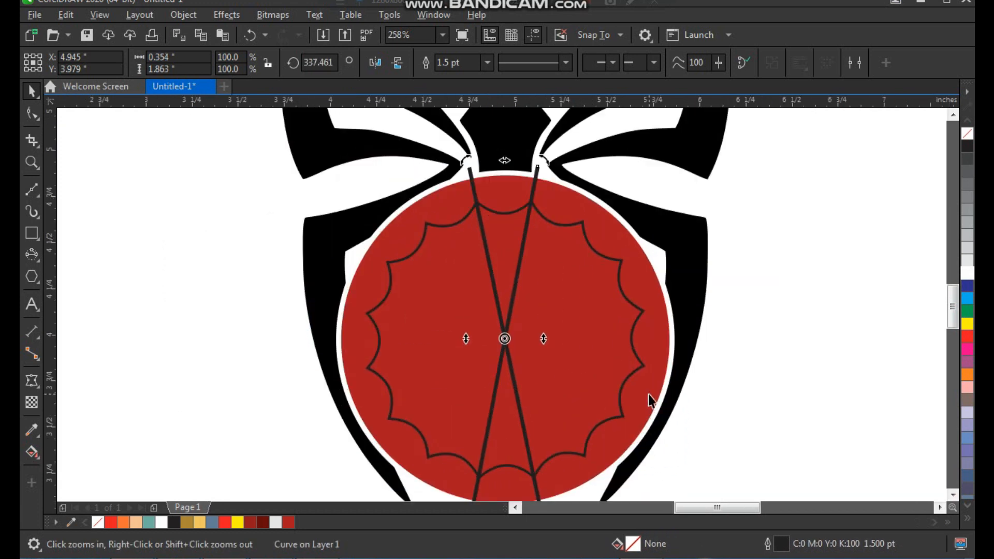
Step: Repeat the rotated line copy six times so spokes run through all the scallop tips
key(ctrl+r)
key(ctrl+r)
key(ctrl+r)
key(ctrl+r)
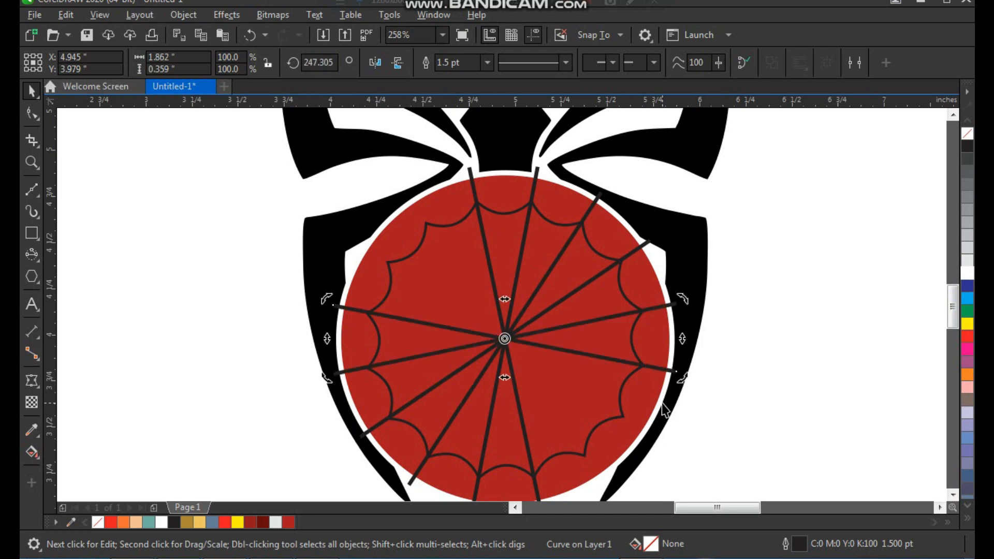
key(ctrl+r)
key(ctrl+r)
Step: Add four progressively smaller concentric copies of the scalloped polygon, the smallest about 0.43 inches wide
scroll(618, 417, down, 2)
key(F2)
drag(475, 273, 706, 477)
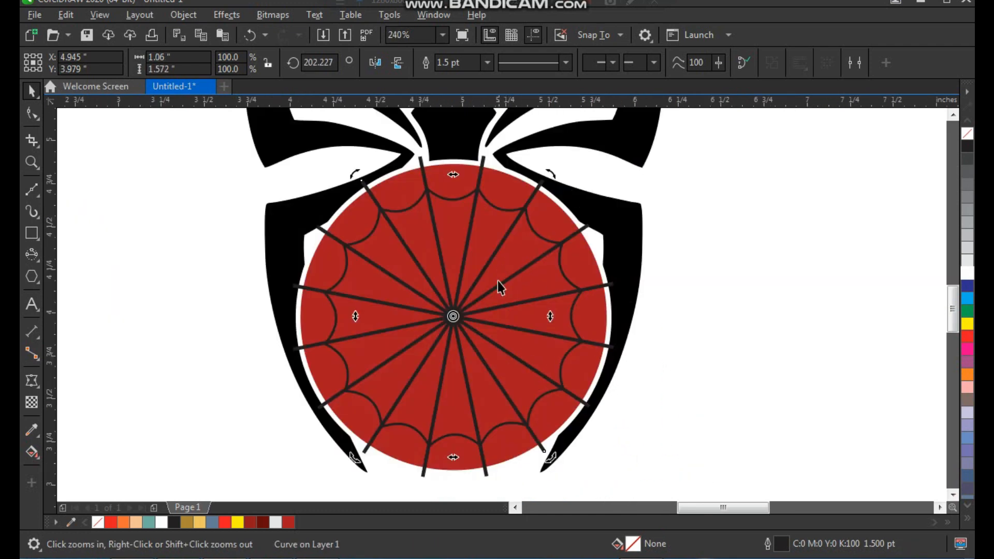
click(526, 220)
drag(587, 184, 574, 220)
key(ctrl+r)
key(ctrl+r)
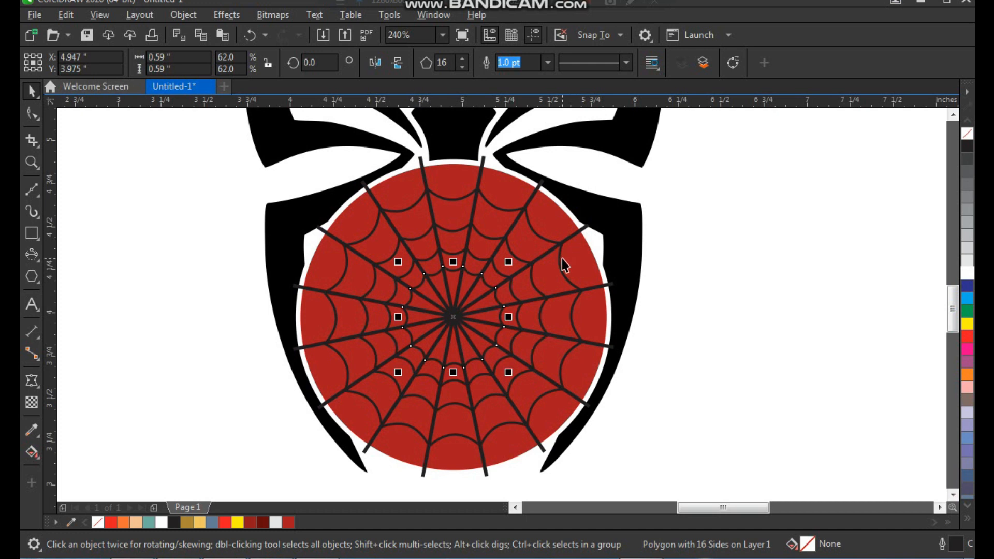
key(ctrl+r)
Step: Group all the spokes and scalloped rings of the web, leaving the red circle out
scroll(587, 281, down, 1)
key(F2)
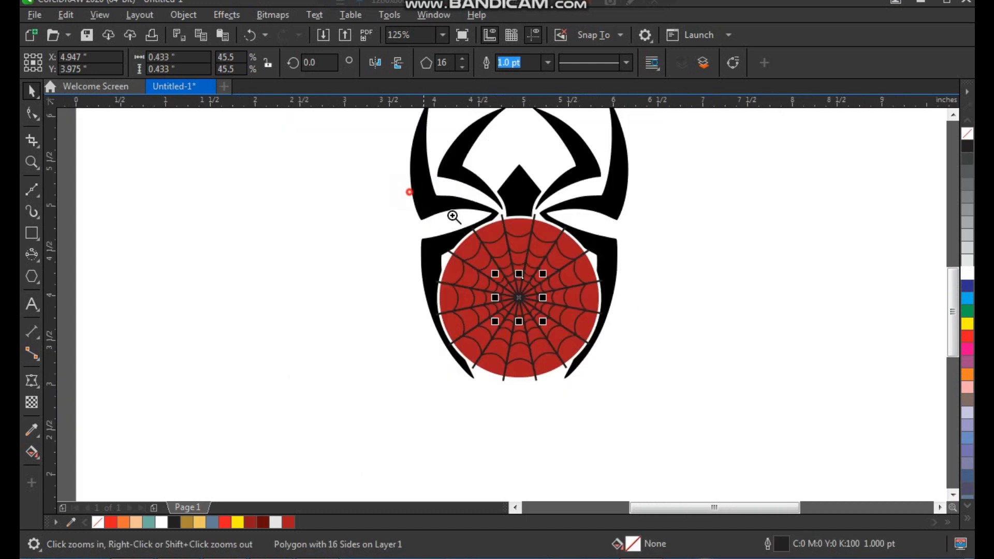
drag(408, 193, 669, 417)
key(space)
drag(268, 124, 650, 456)
shift+click(556, 375)
key(Delete)
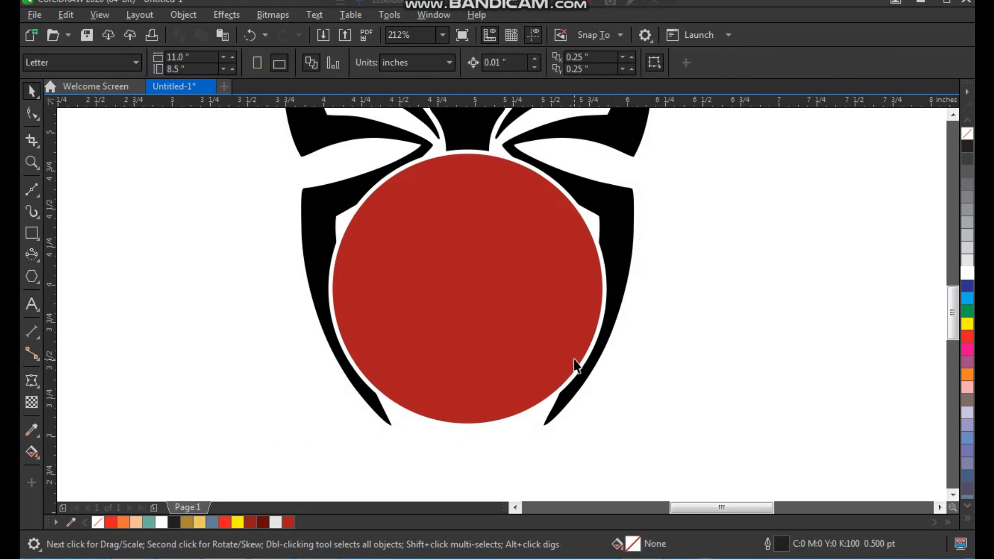
key(ctrl+z)
key(ctrl+g)
shift+click(586, 346)
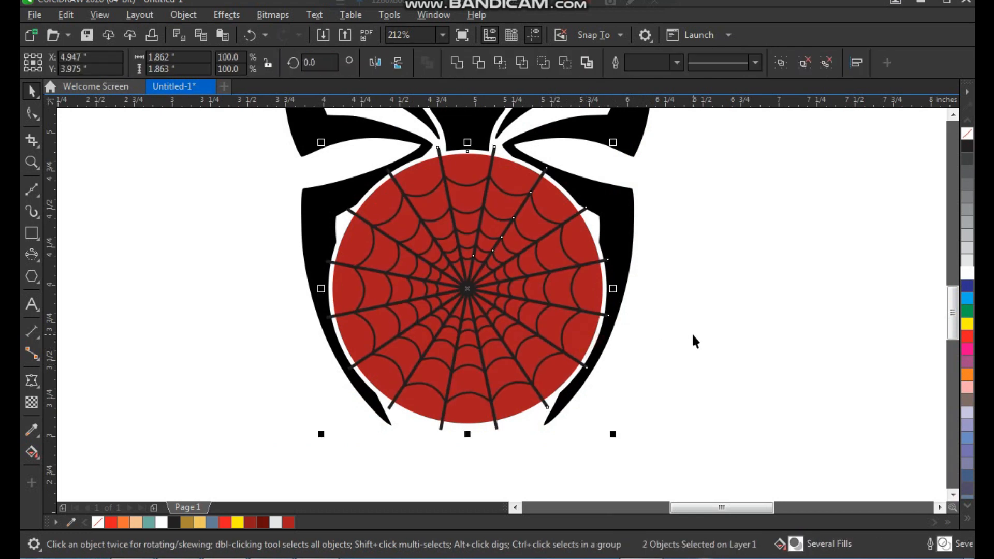
click(692, 333)
Step: Enlarge the web group from its centre to about 105% and PowerClip it inside the red circle
click(586, 213)
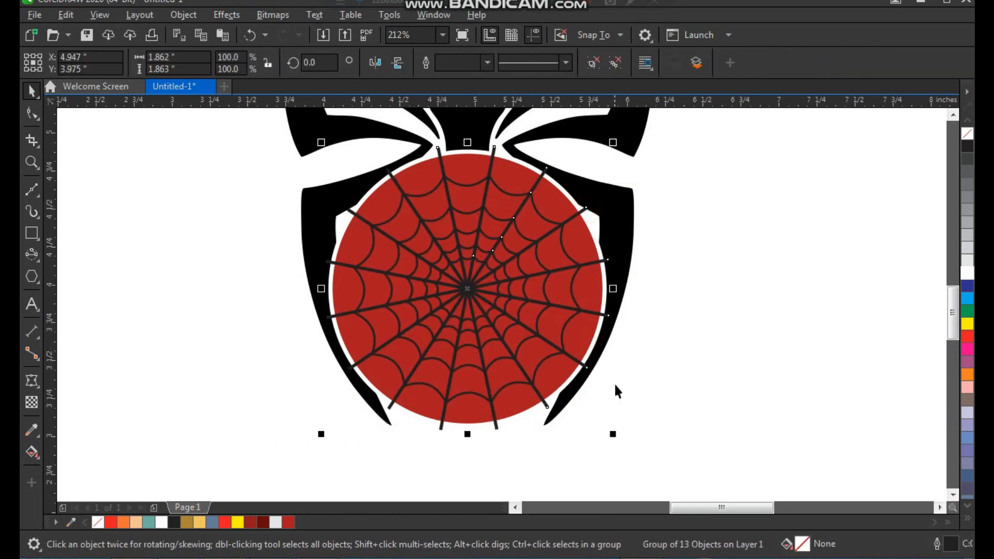
drag(611, 437, 624, 445)
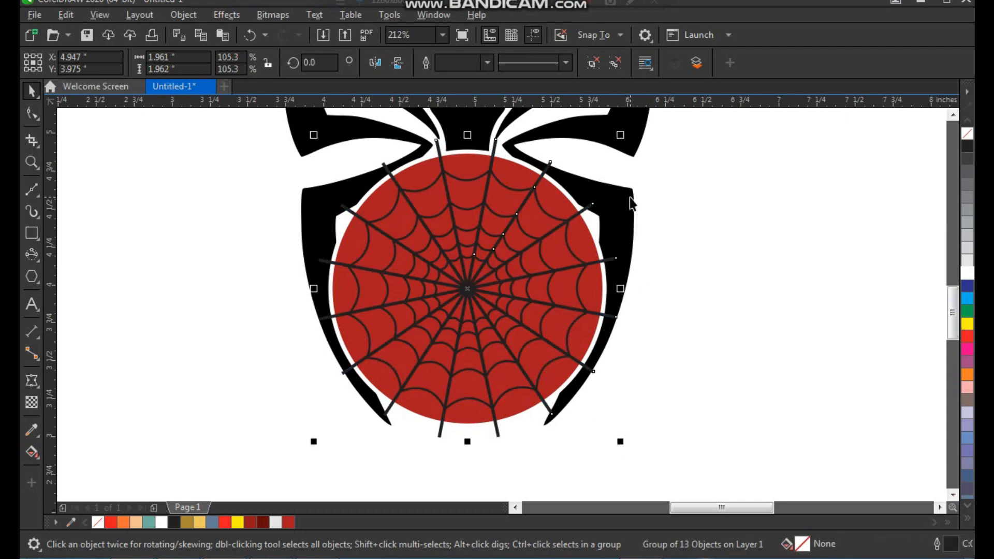
key(F2)
drag(620, 158, 454, 249)
right_click(518, 188)
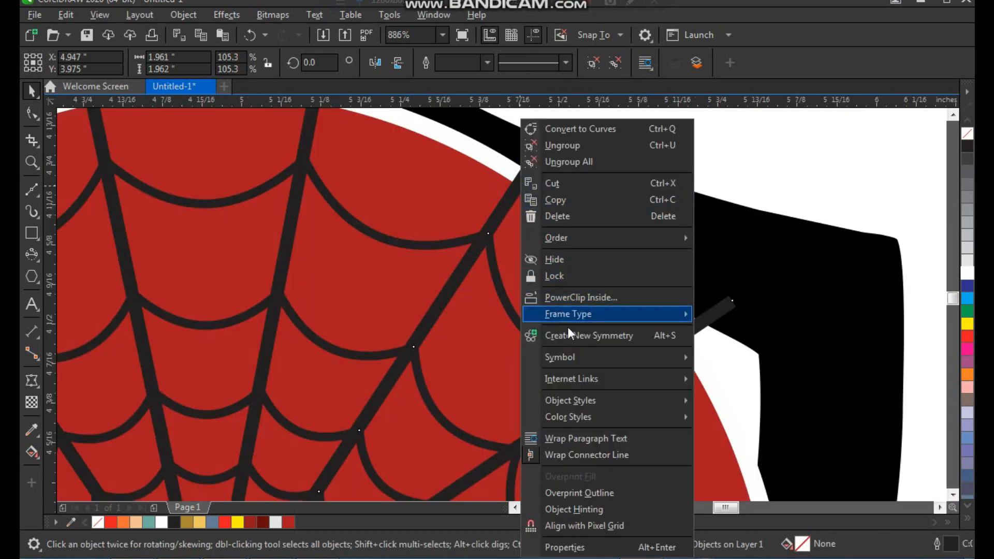
click(573, 298)
click(564, 252)
key(F3)
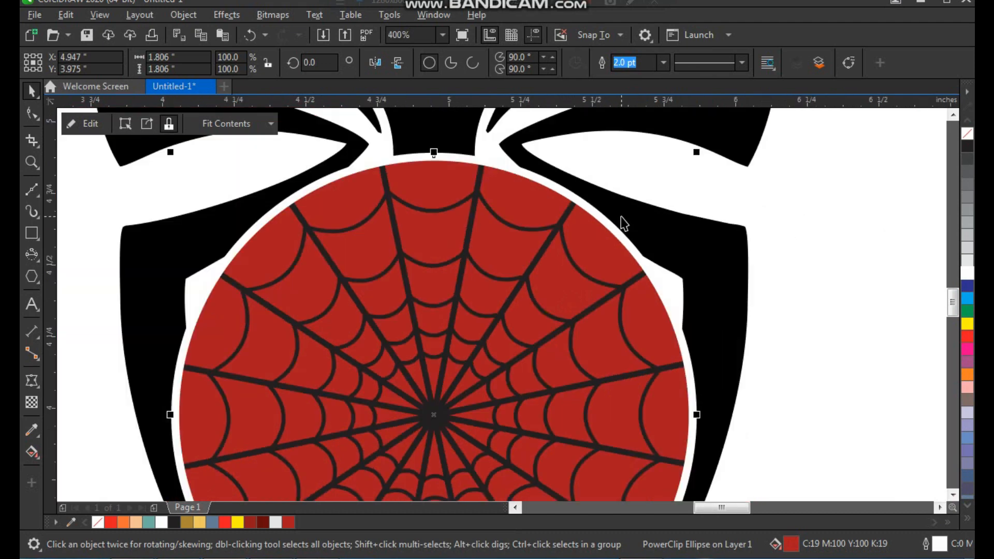
click(730, 233)
key(F2)
drag(720, 160, 342, 439)
scroll(501, 408, down, 2)
key(F2)
drag(390, 260, 604, 460)
drag(297, 136, 716, 481)
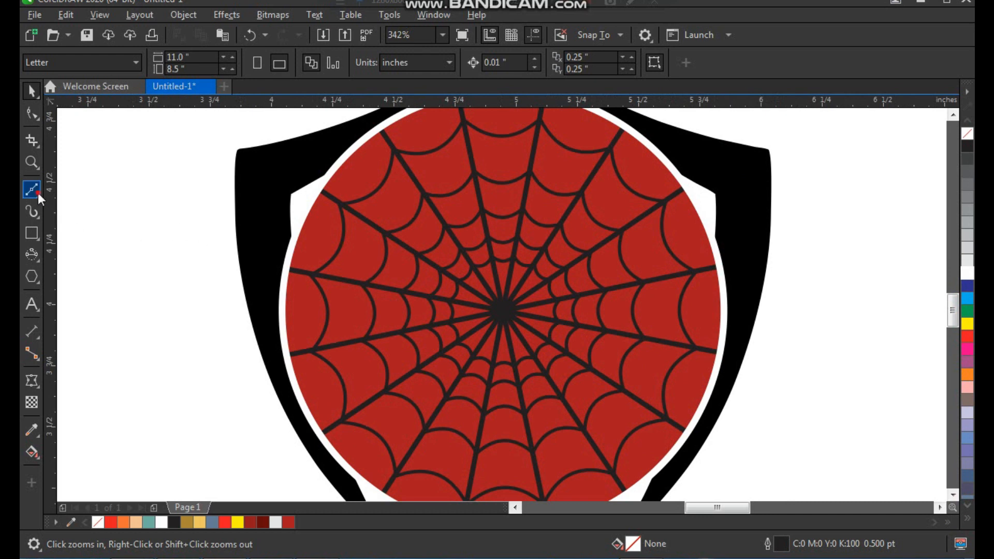
Step: Draw a closed triangle about 0.45 by 0.86 inches over the web's left half and give it a yellow outline
click(38, 193)
click(90, 221)
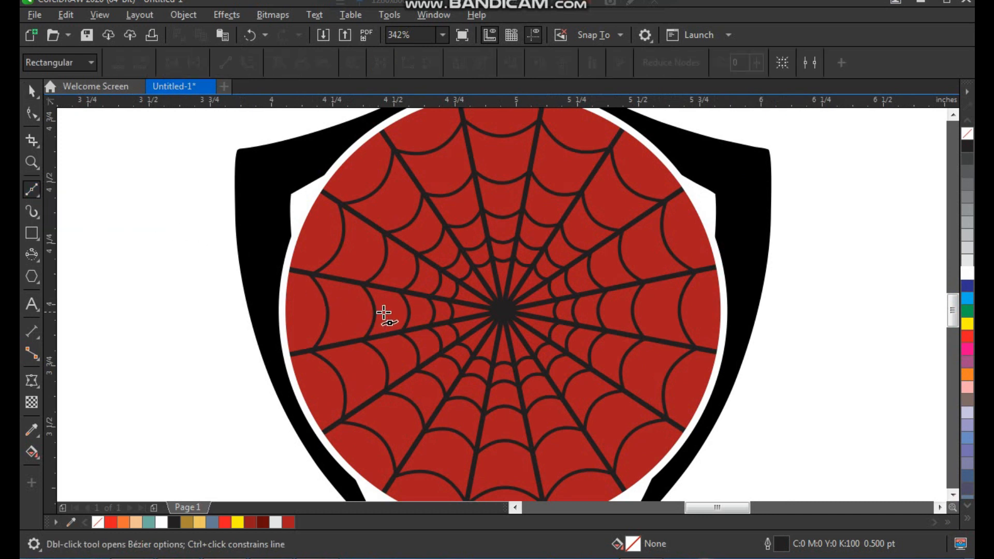
click(478, 313)
click(386, 154)
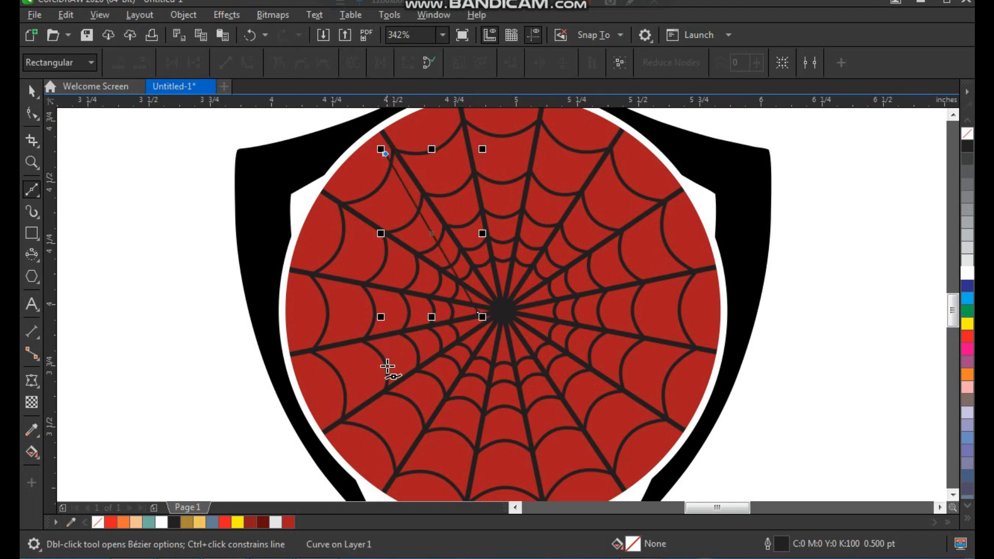
click(368, 365)
click(478, 313)
key(space)
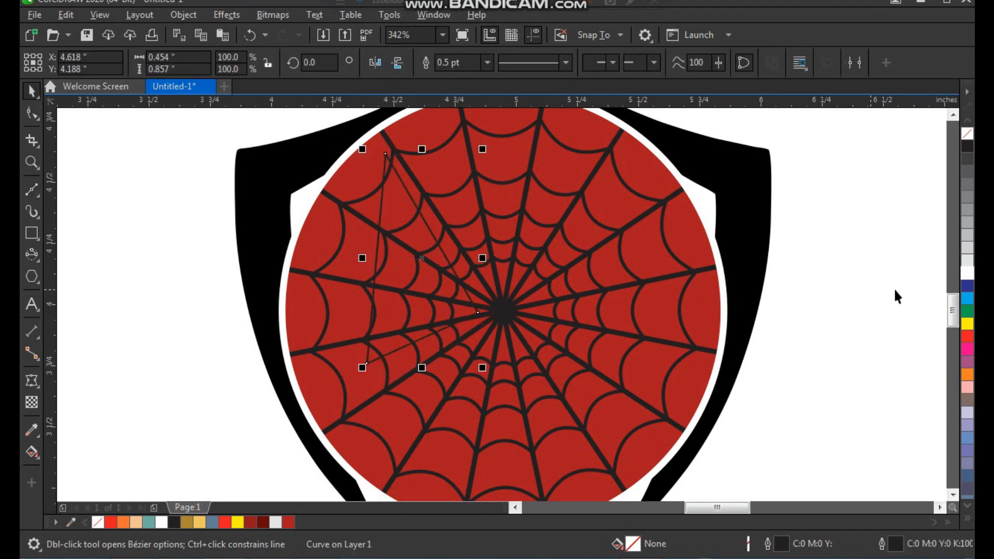
right_click(967, 324)
Step: Convert all three sides of the yellow triangle to curves and bow its left side outward
key(F9)
key(F10)
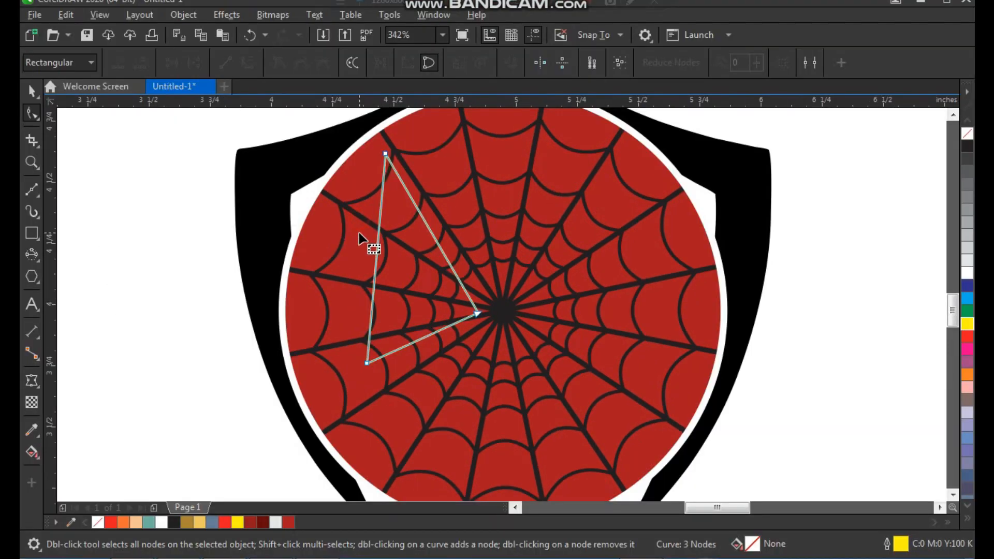
drag(308, 148, 526, 409)
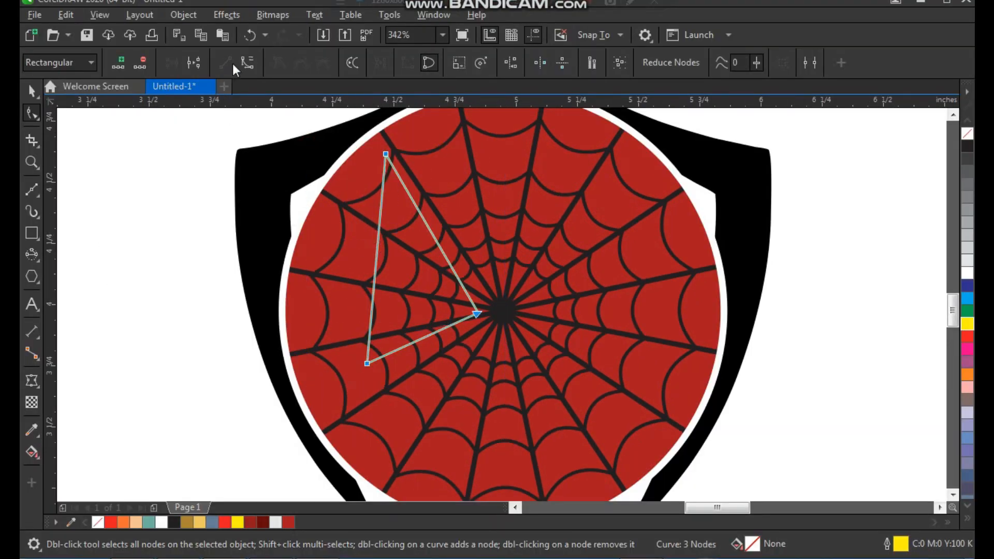
key(z)
drag(306, 133, 508, 382)
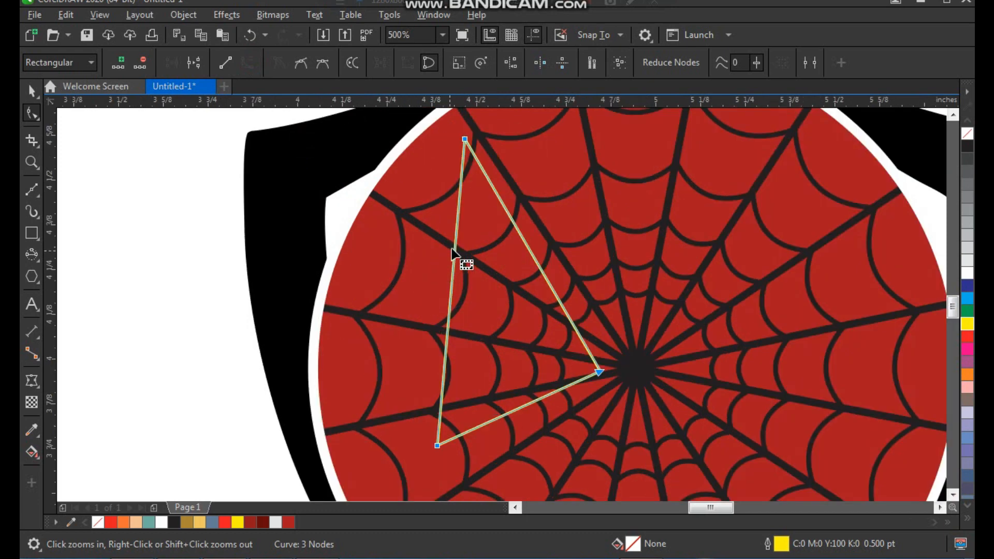
drag(457, 247, 416, 235)
click(465, 140)
drag(410, 342, 365, 374)
drag(382, 228, 364, 222)
Step: Bow the lower side of the yellow eye shape outward and smooth its bend at the lower-left node
scroll(397, 346, down, 1)
key(F2)
drag(392, 294, 530, 443)
drag(475, 331, 580, 395)
click(379, 371)
drag(454, 404, 445, 424)
scroll(435, 396, down, 3)
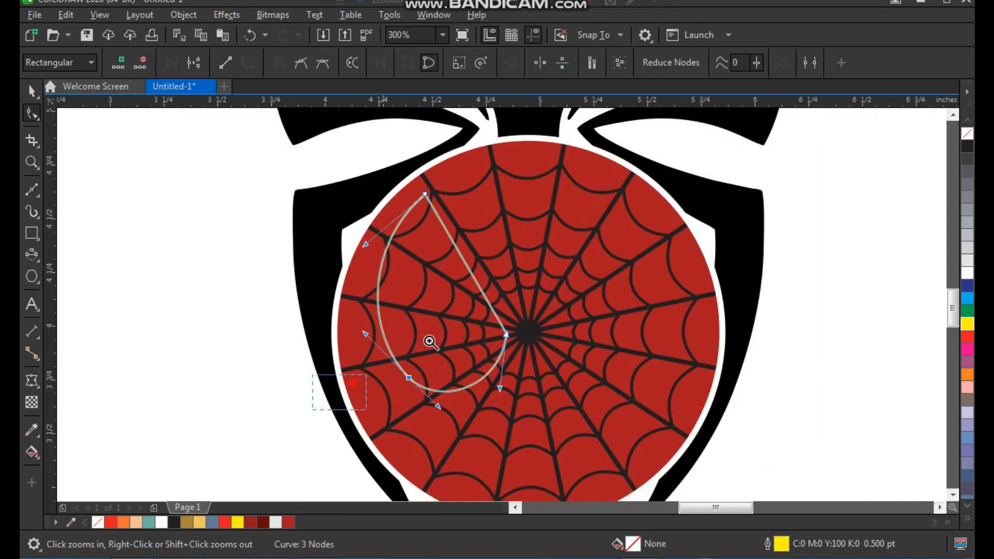
Step: Shape the eye's straight upper-right side into an S-curve that tapers to the pointed top node
drag(310, 410, 568, 198)
scroll(439, 277, down, 1)
key(F2)
drag(409, 174, 575, 402)
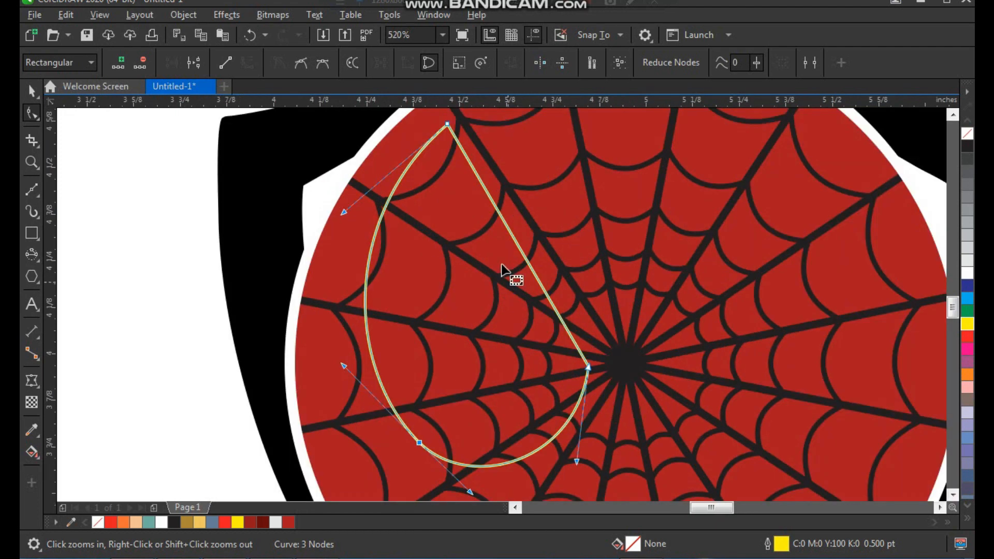
click(489, 208)
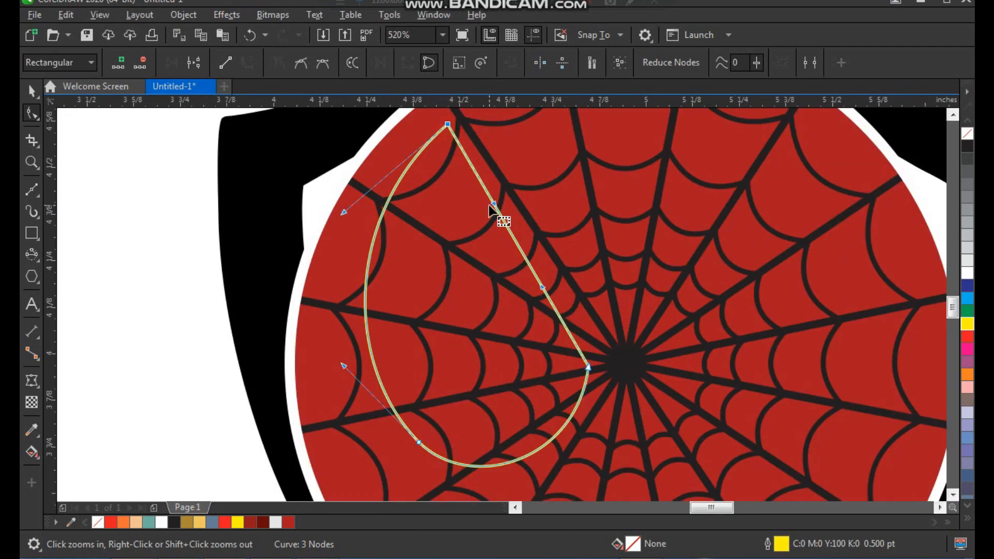
drag(493, 206, 583, 271)
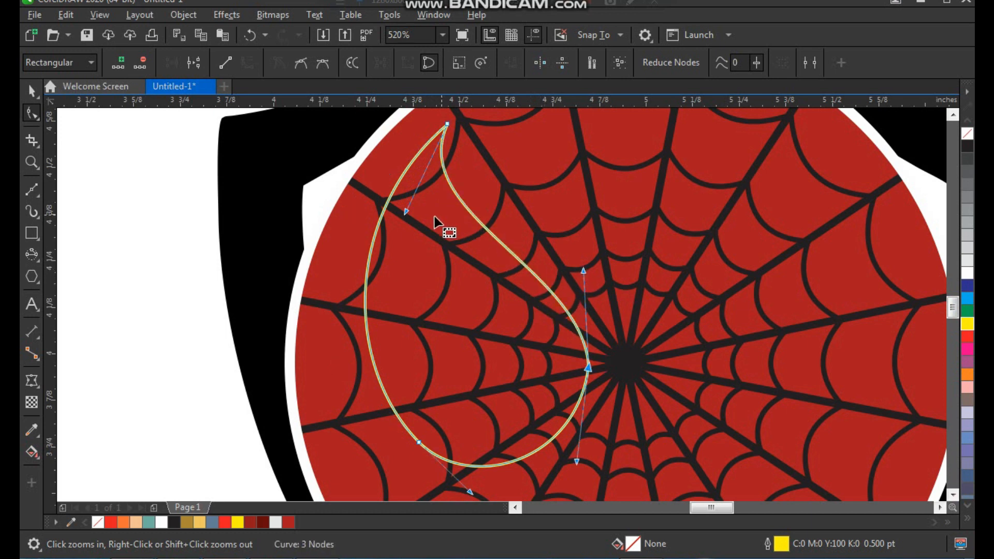
drag(406, 216, 404, 241)
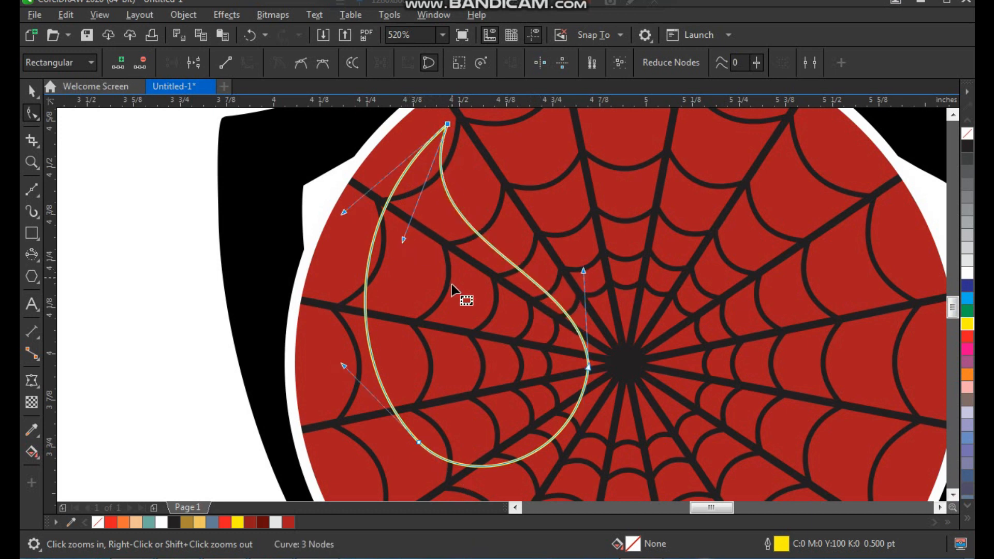
Step: Fill the eye shape with black and remove its yellow outline
key(space)
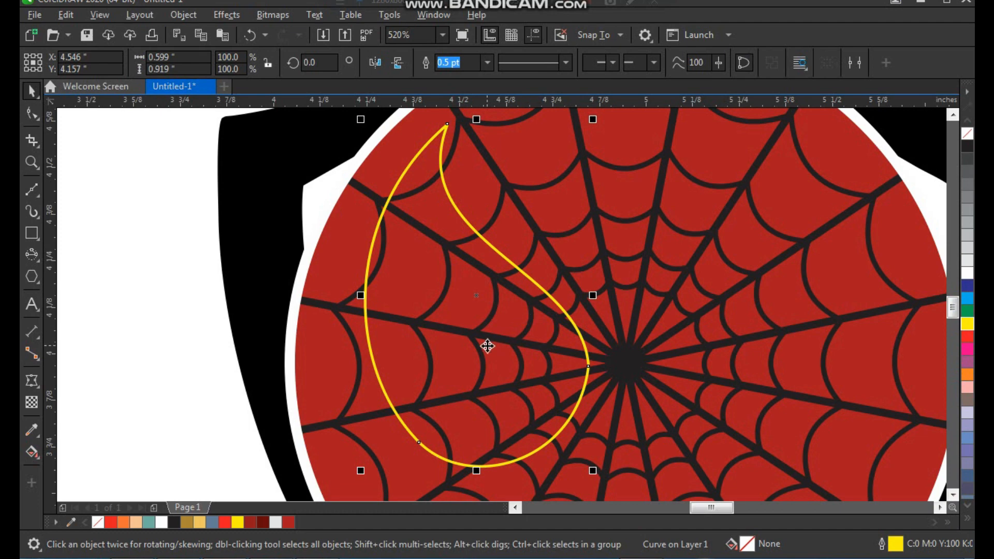
scroll(492, 344, down, 3)
scroll(549, 357, up, 3)
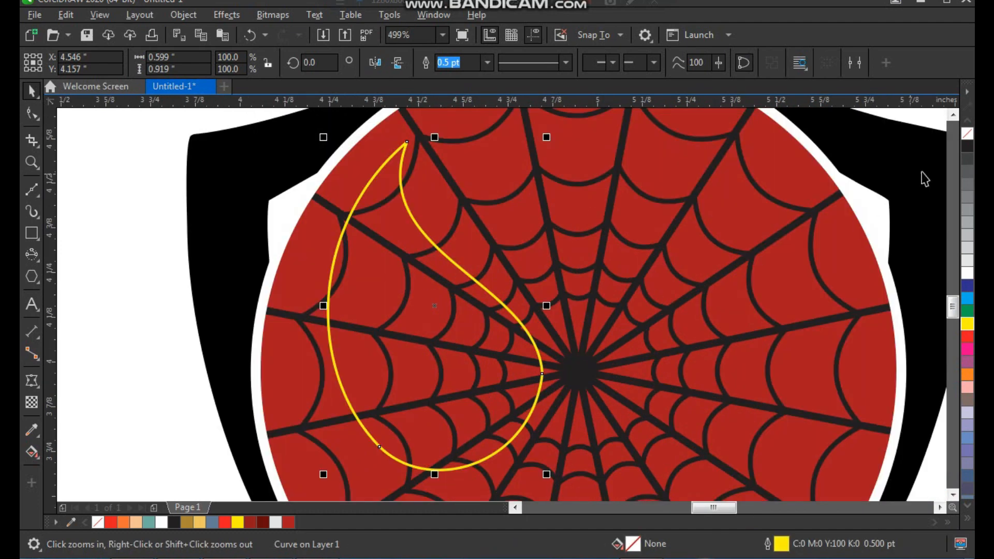
click(967, 147)
right_click(967, 133)
Step: Draw a triangle about 0.40 by 0.54 inches inside the black eye shape and outline it in yellow
key(z)
right_click(383, 337)
drag(340, 236, 523, 431)
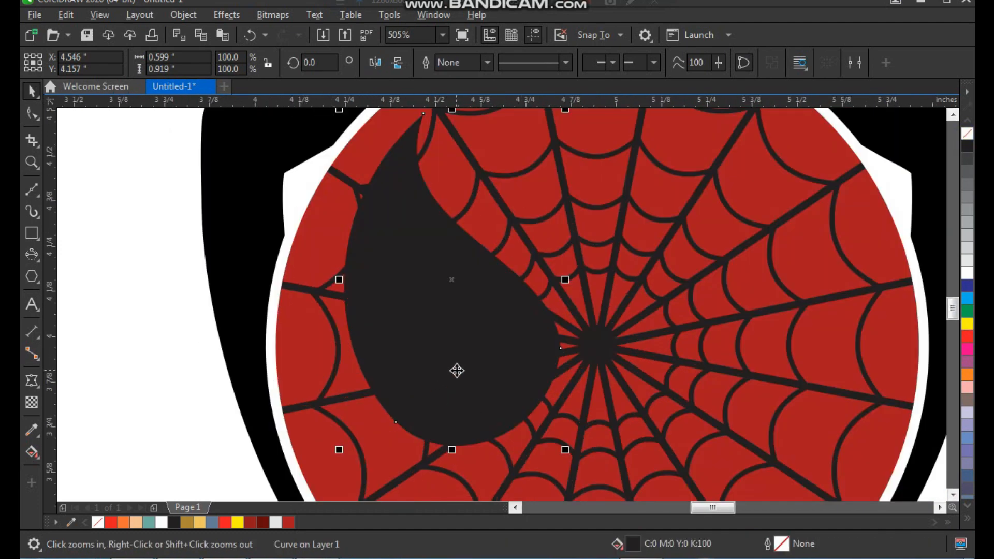
click(33, 190)
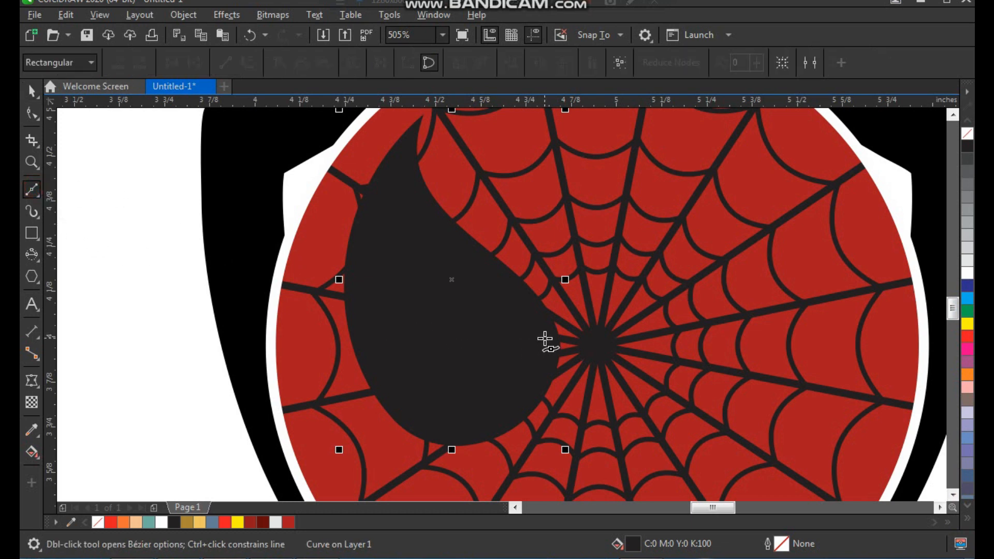
click(545, 339)
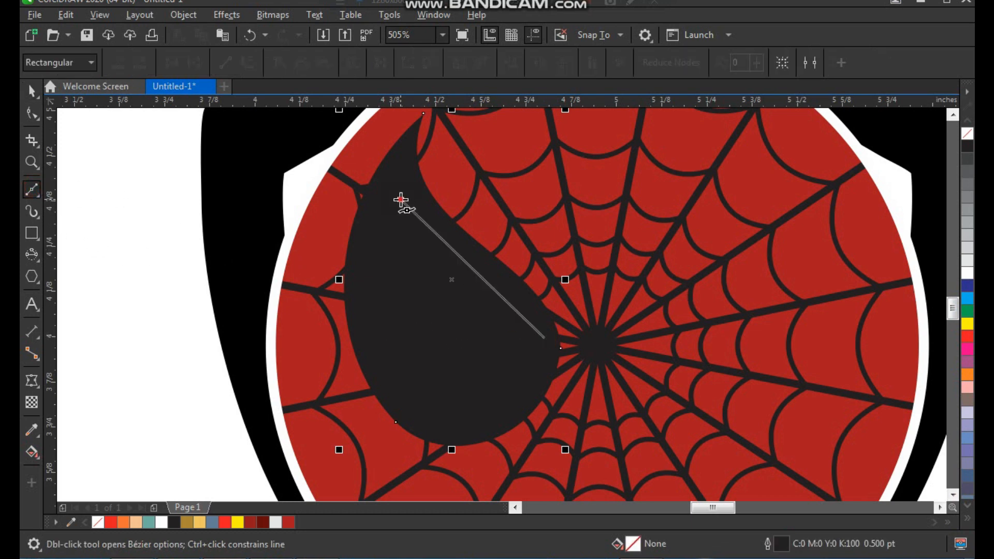
click(400, 200)
click(422, 397)
click(544, 339)
key(space)
right_click(967, 324)
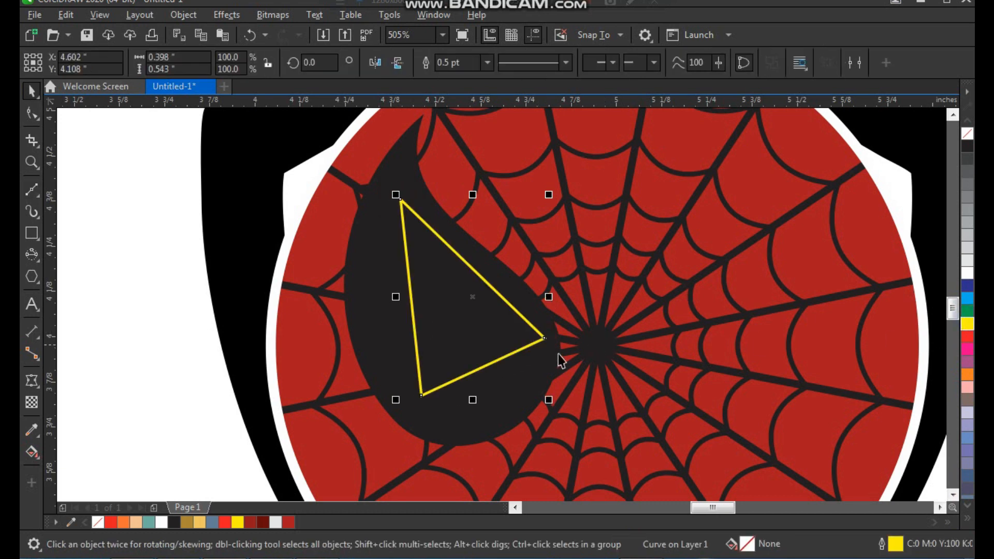
Step: Convert the inner triangle's sides to curves and bend its upper-right side slightly inward to follow the black eye
key(F10)
drag(334, 186, 561, 430)
click(249, 64)
key(z)
drag(361, 195, 582, 372)
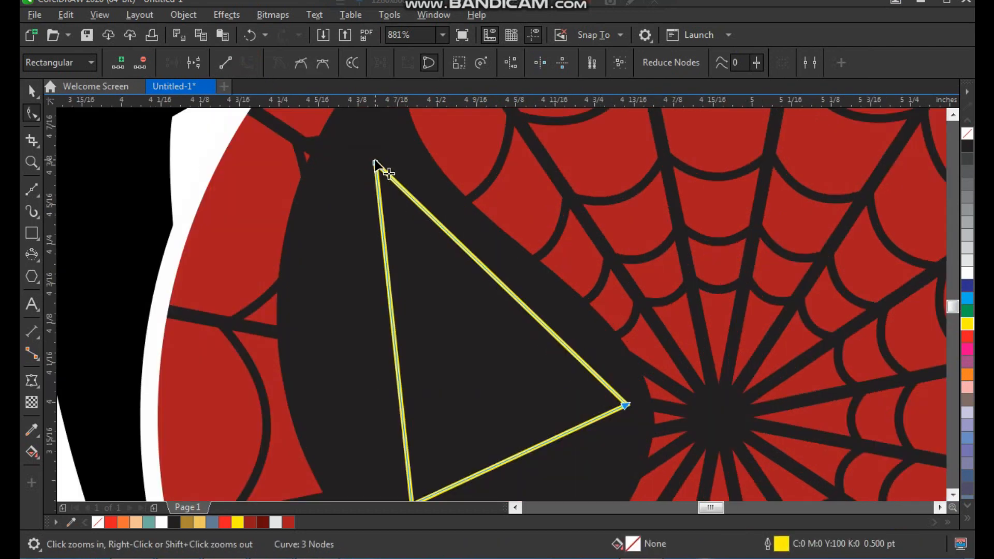
click(406, 216)
click(376, 164)
drag(458, 249, 461, 279)
drag(548, 330, 553, 328)
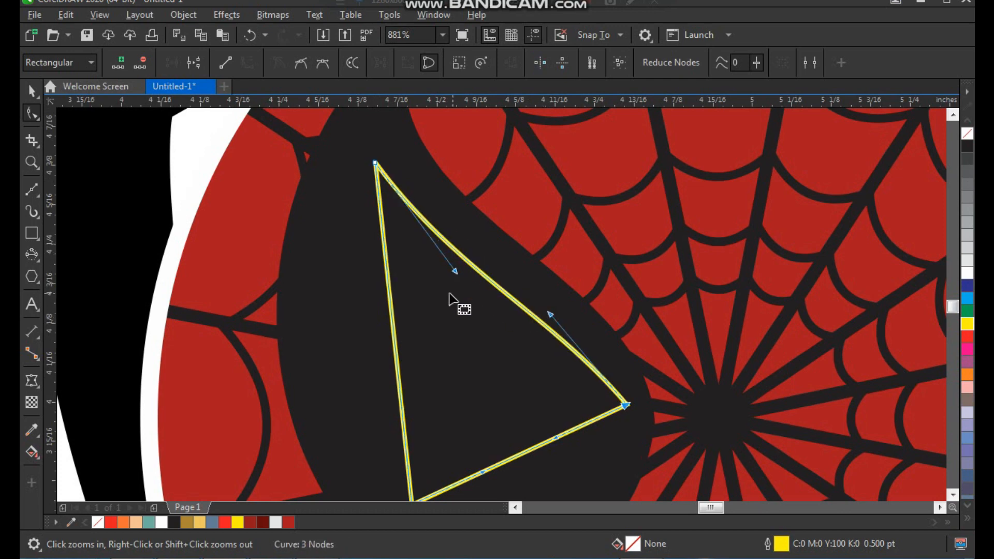
Step: Bow the inner shape's left side outward so it runs parallel to the black eye's left edge
scroll(384, 215, down, 3)
scroll(453, 254, up, 3)
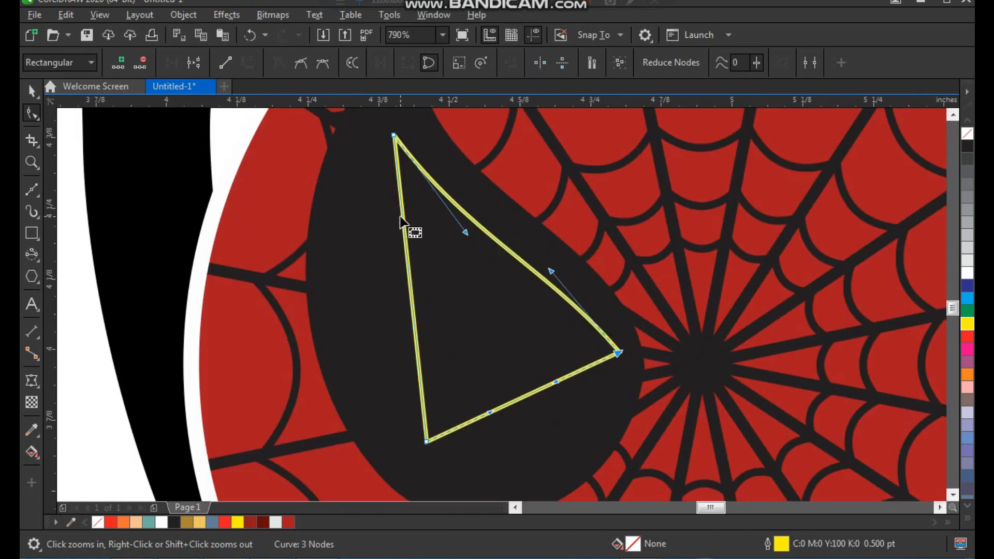
click(399, 219)
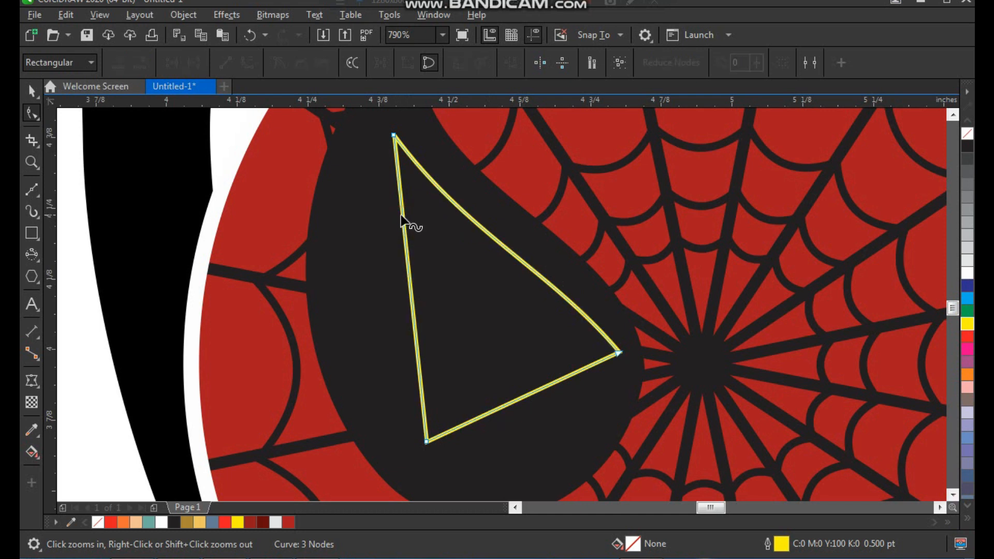
drag(401, 217, 358, 225)
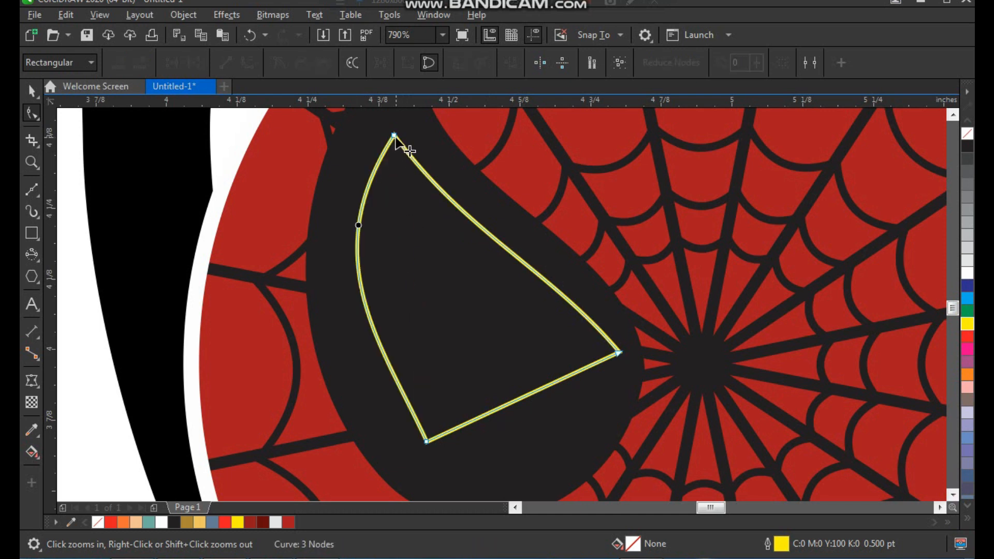
click(394, 136)
drag(384, 348, 363, 392)
Step: Round the inner shape's lower side outward between the lower-left and right nodes
scroll(464, 387, down, 1)
key(F2)
drag(469, 321, 579, 467)
drag(446, 293, 550, 261)
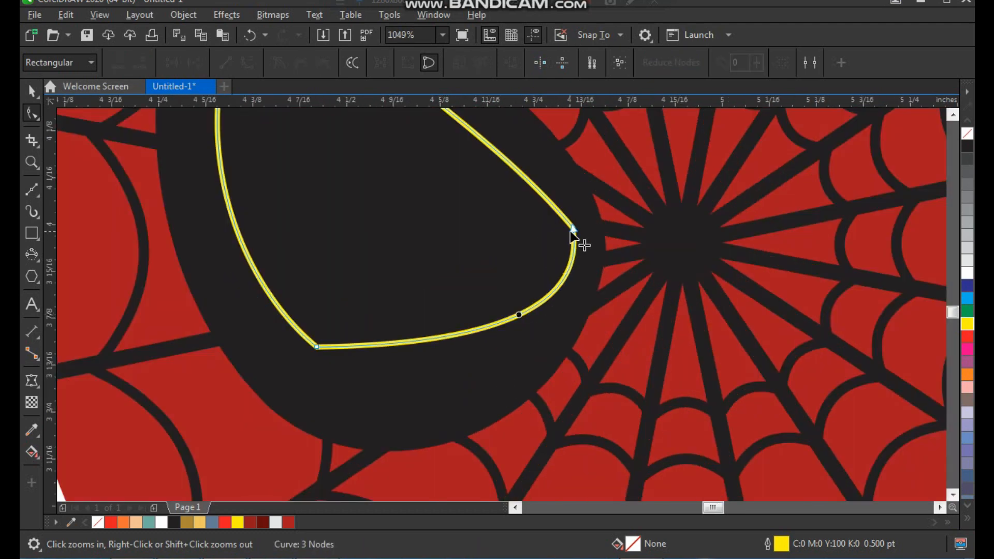
click(573, 230)
drag(500, 347, 460, 440)
scroll(501, 370, down, 3)
key(space)
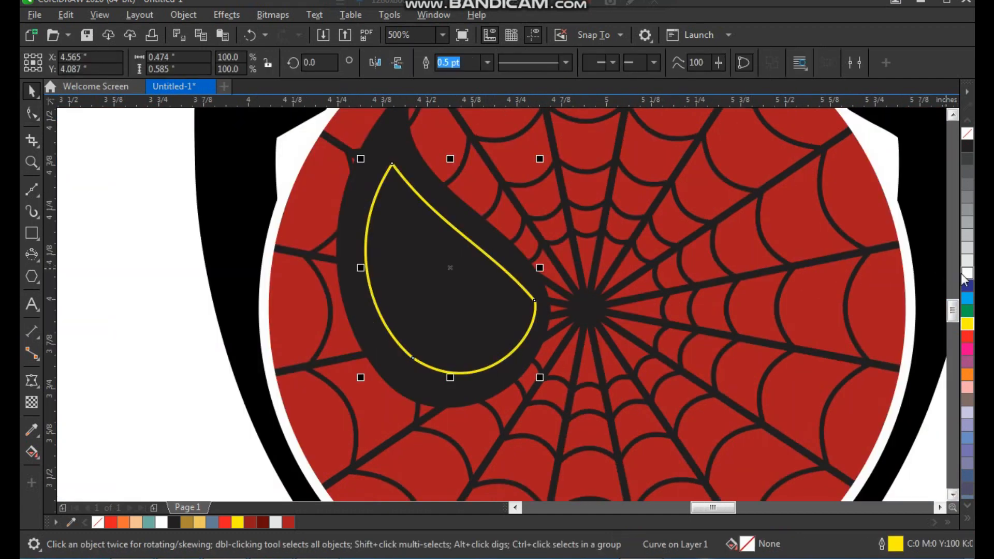
Step: Fill the inner eye shape with white and remove its yellow outline
click(967, 273)
scroll(383, 273, down, 1)
key(F2)
drag(365, 178, 593, 364)
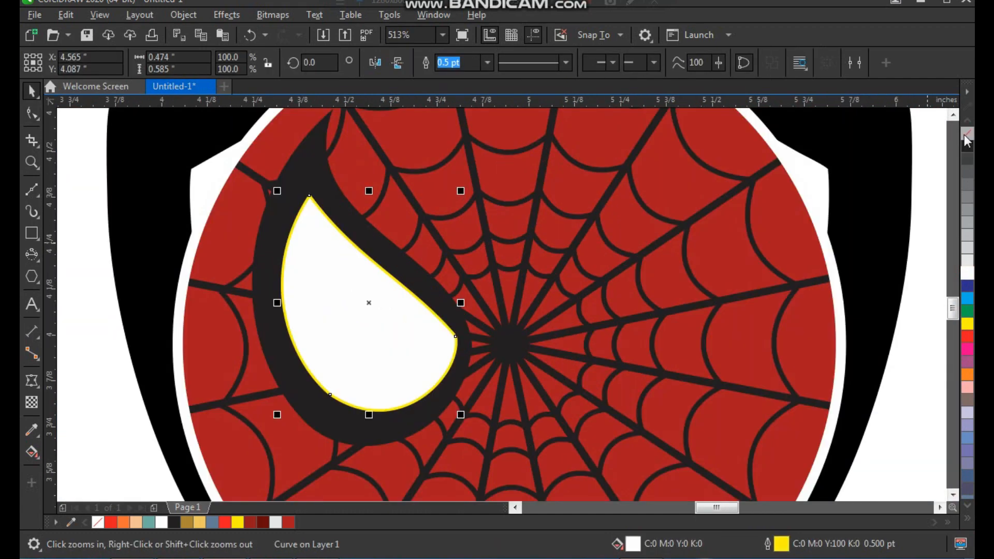
right_click(966, 135)
Step: Group the white and black eye shapes and place a mirrored copy on the right half of the web
shift+click(394, 269)
key(ctrl+g)
drag(273, 297, 528, 309)
right_click(517, 301)
drag(531, 310, 618, 318)
Step: Group both eyes and centre them horizontally on the red web circle
shift+click(414, 346)
key(ctrl+g)
shift+click(513, 406)
key(c)
scroll(506, 321, down, 2)
click(709, 275)
key(F2)
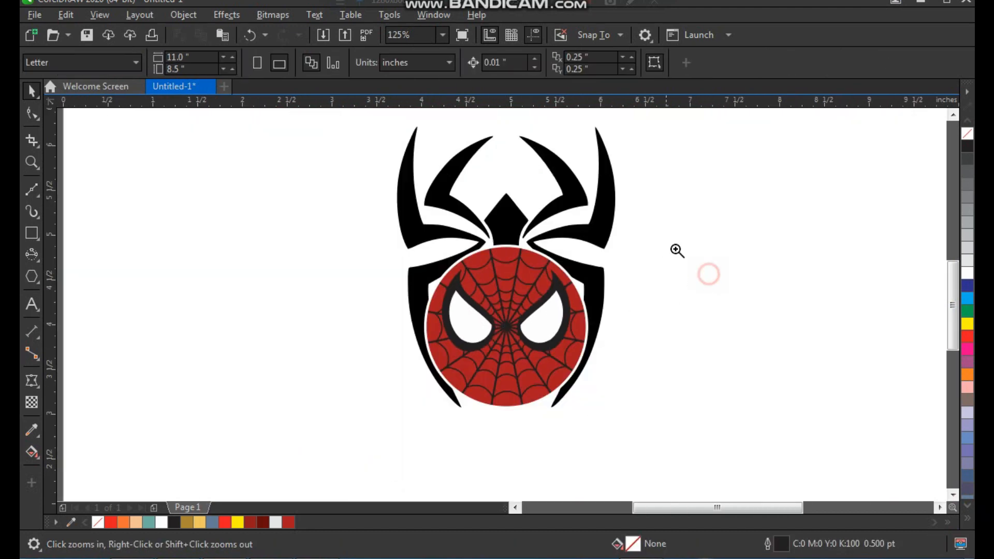
drag(684, 218, 473, 410)
click(468, 334)
click(673, 284)
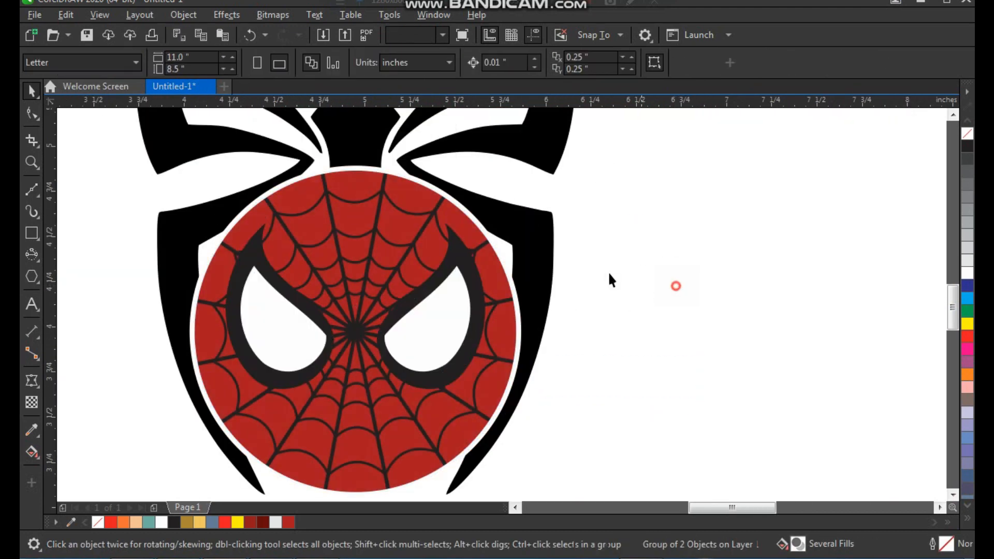
Step: Add the artistic text "spider-man" below the spider logo
scroll(583, 231, down, 4)
key(F2)
drag(359, 171, 618, 411)
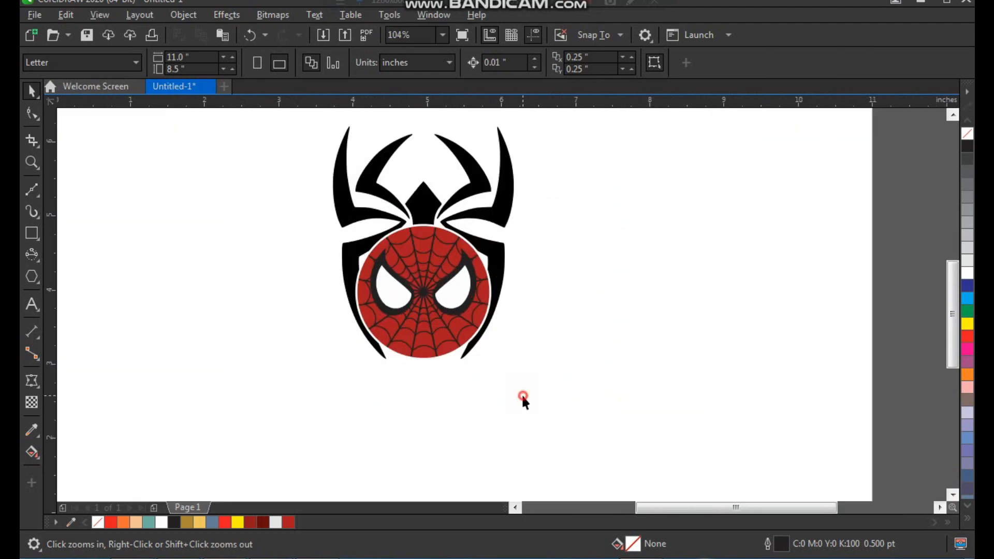
key(F8)
click(392, 430)
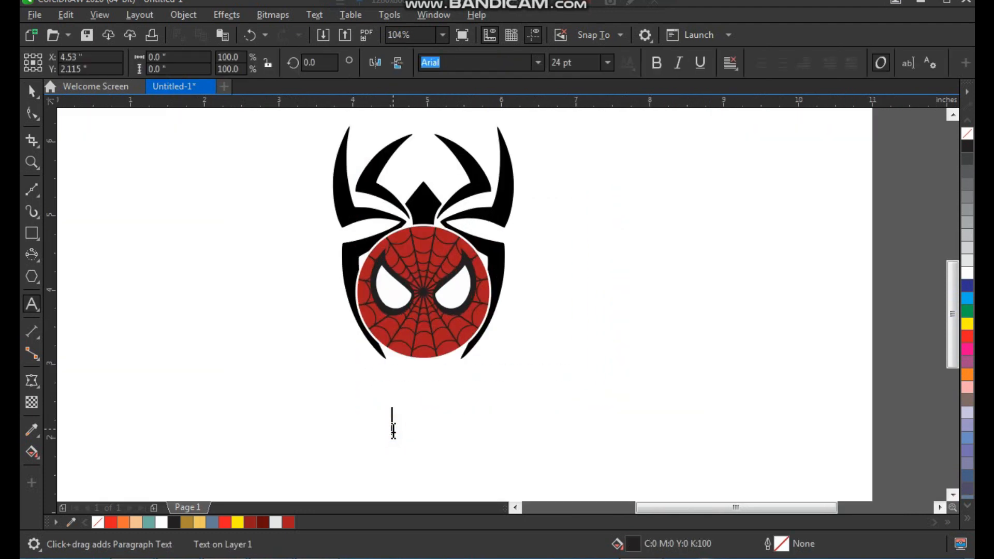
text(S)
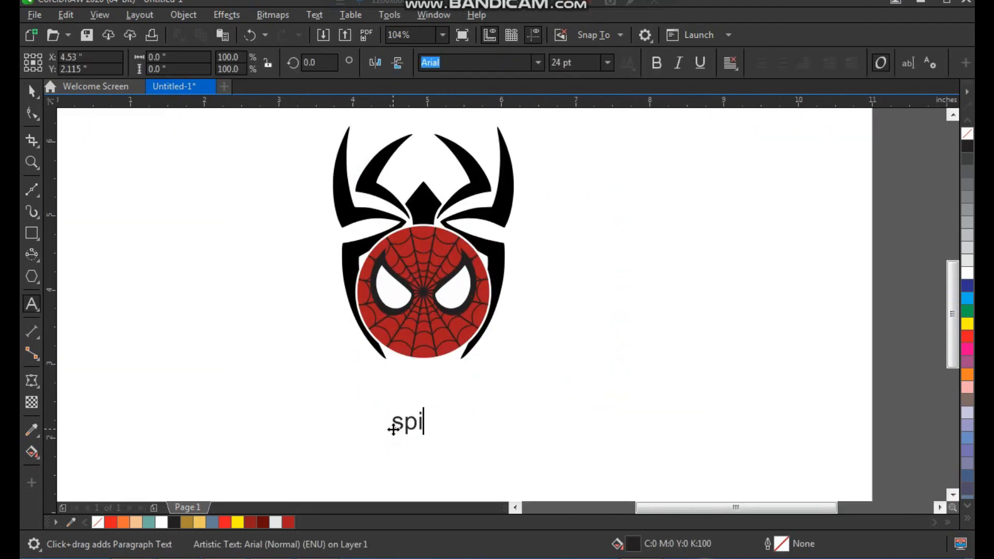
text(pider-man)
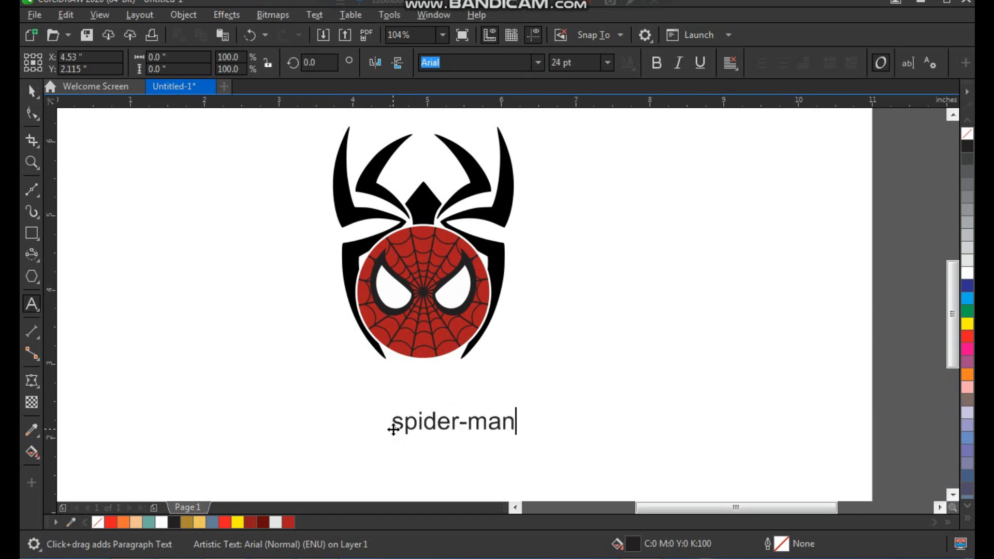
key(ctrl+space)
Step: Change the case of the "spider-man" text to UPPERCASE
click(317, 21)
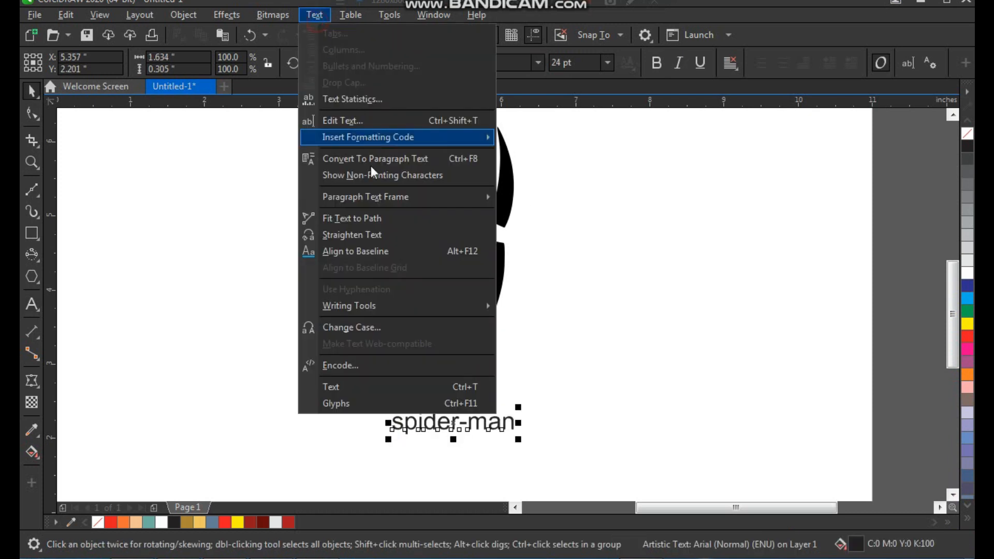
click(402, 325)
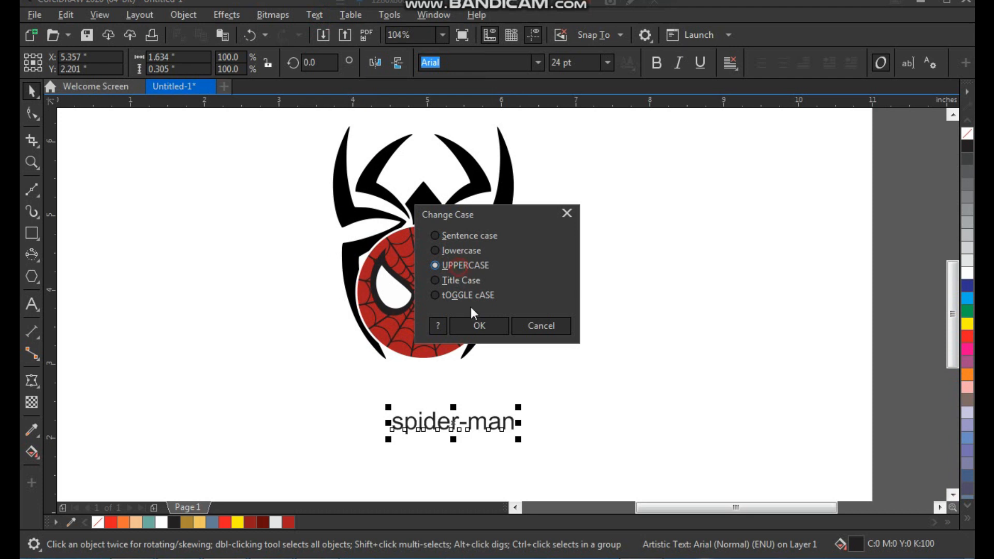
click(483, 325)
Step: Enlarge the SPIDER-MAN text to about 67 pt and set its font to ContextBlackCondSSi
drag(550, 434, 637, 424)
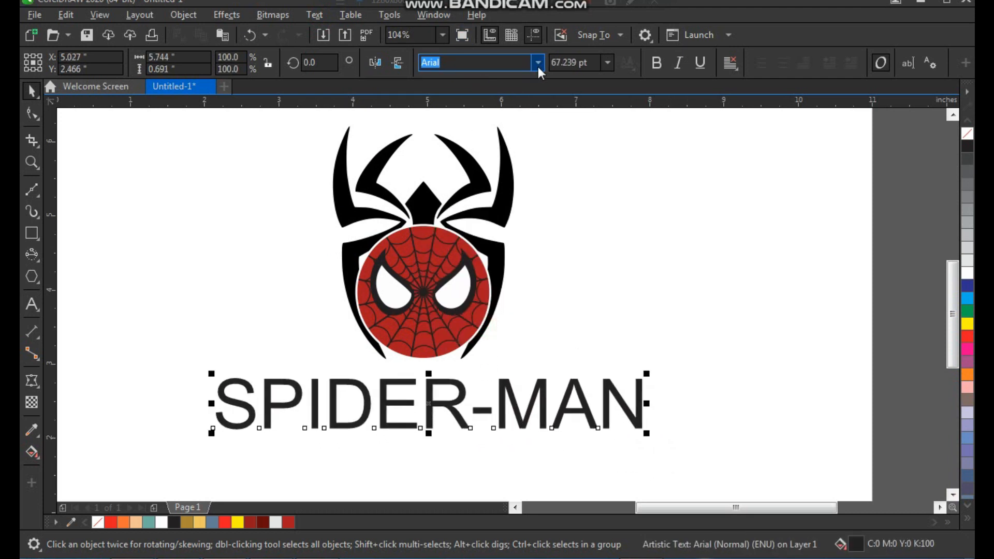
click(538, 62)
click(521, 129)
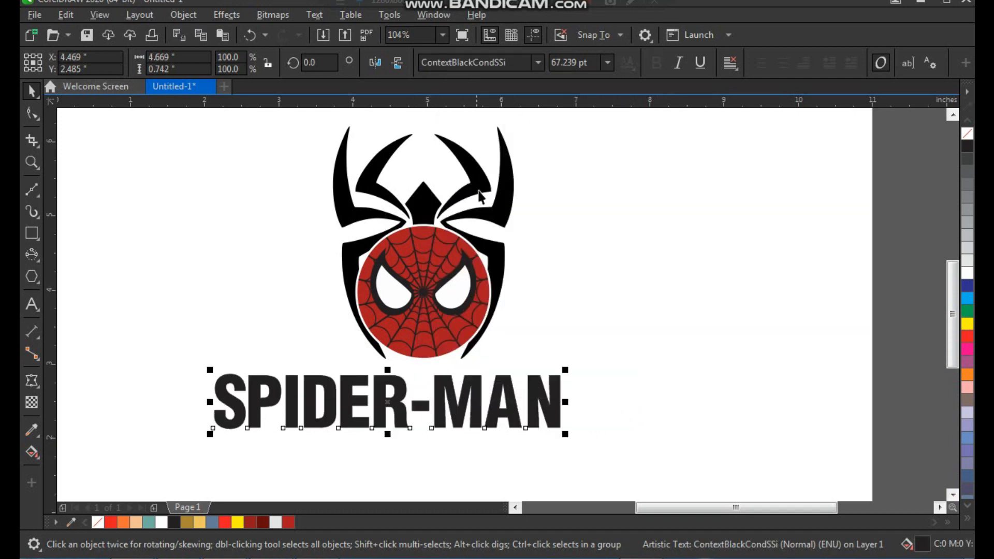
Step: Centre the SPIDER-MAN text horizontally under the red web circle
shift+click(476, 318)
key(c)
click(627, 315)
Step: Stretch the SPIDER-MAN text vertically to a height of about 0.854 inches, keeping its width
key(F2)
drag(704, 297, 239, 472)
click(528, 369)
drag(434, 388, 433, 397)
click(482, 423)
click(462, 385)
drag(434, 398, 433, 405)
click(477, 423)
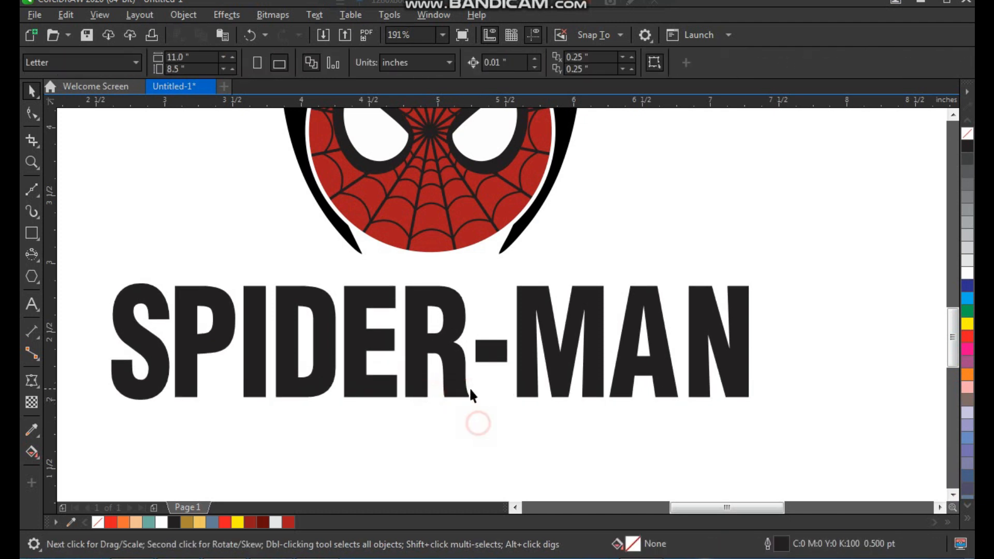
key(F3)
key(F2)
drag(664, 248, 347, 395)
click(420, 306)
shift+click(417, 196)
key(F3)
Step: Convert the SPIDER-MAN text to curves
key(F2)
drag(715, 234, 355, 382)
click(364, 335)
click(182, 17)
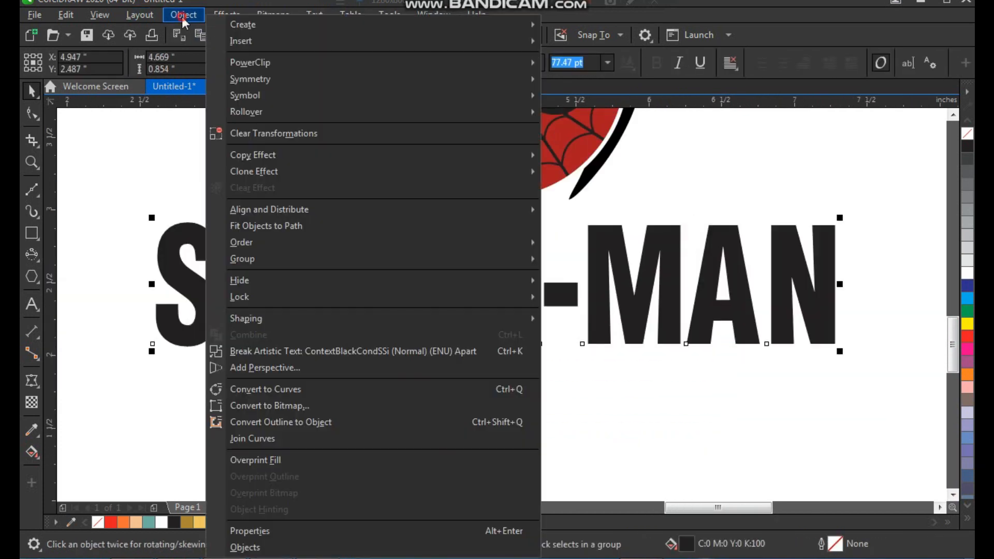
click(322, 389)
click(398, 406)
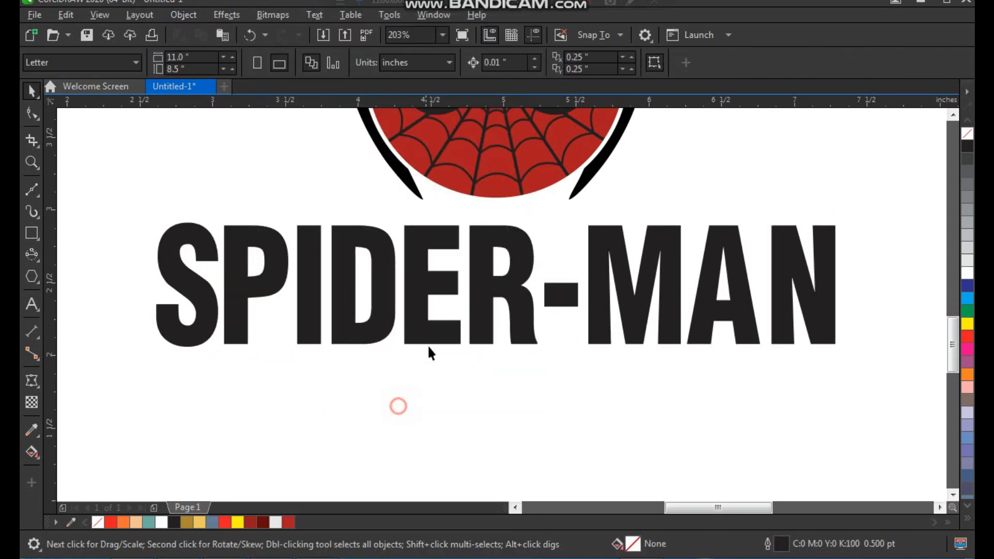
Step: Apply the Envelope tool to the SPIDER-MAN curves and remove the envelope's bottom-middle node
click(482, 326)
click(39, 385)
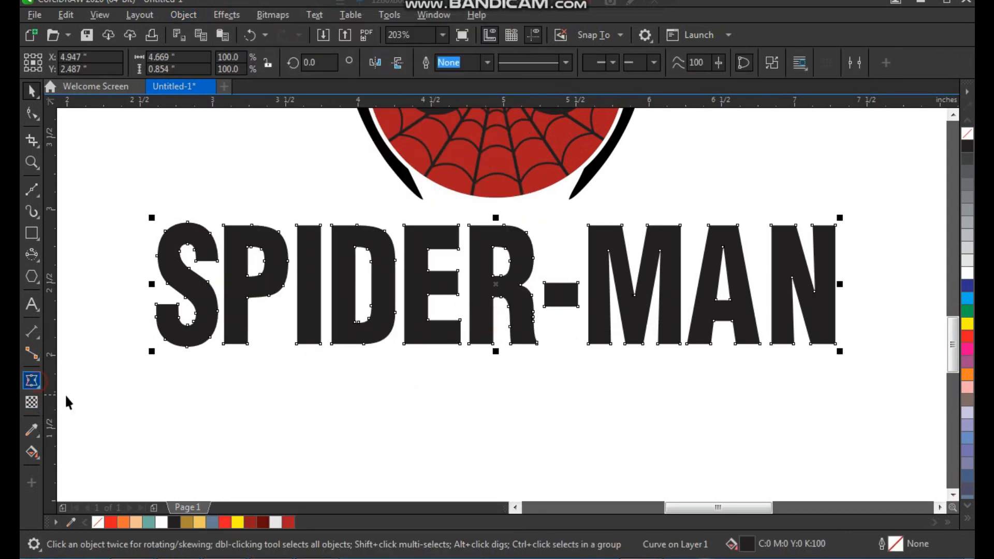
click(85, 449)
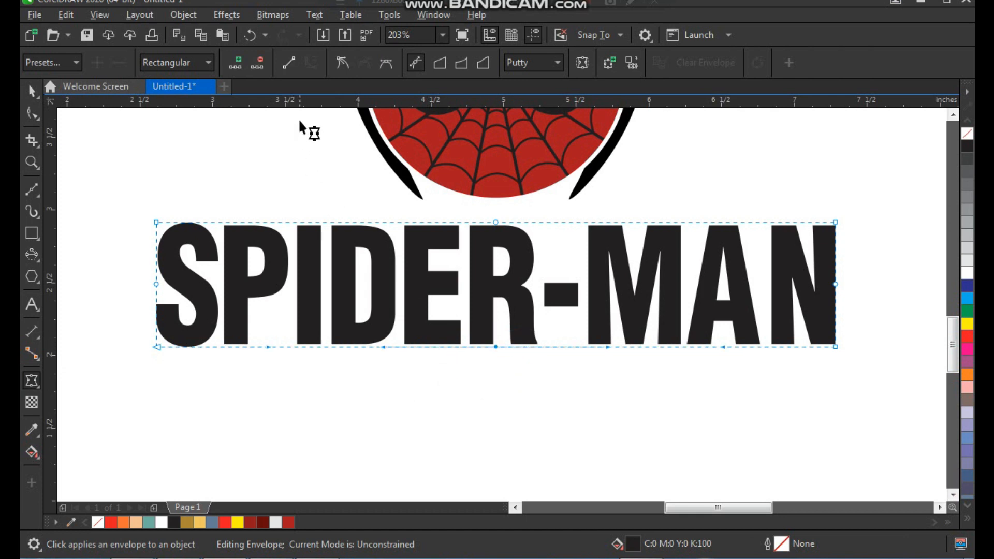
click(466, 327)
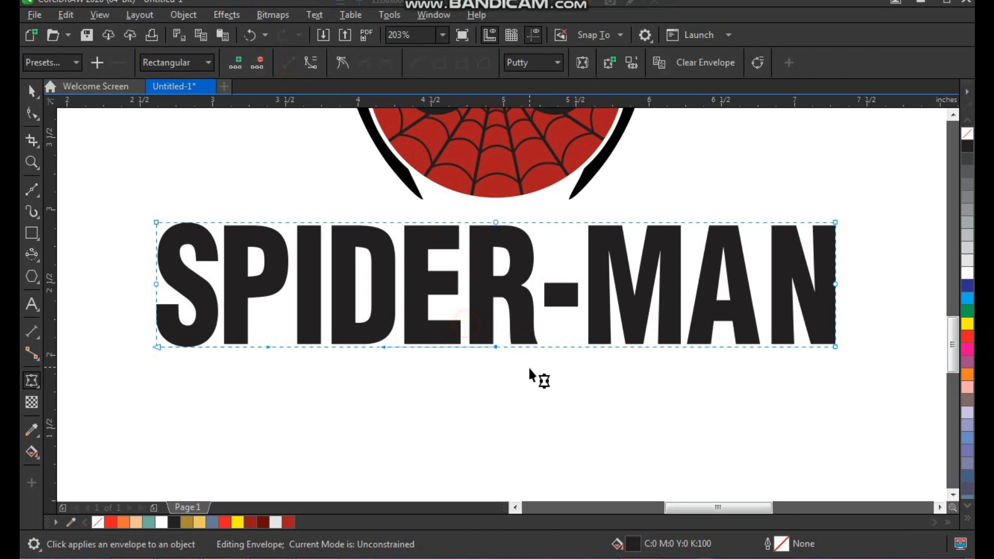
click(505, 348)
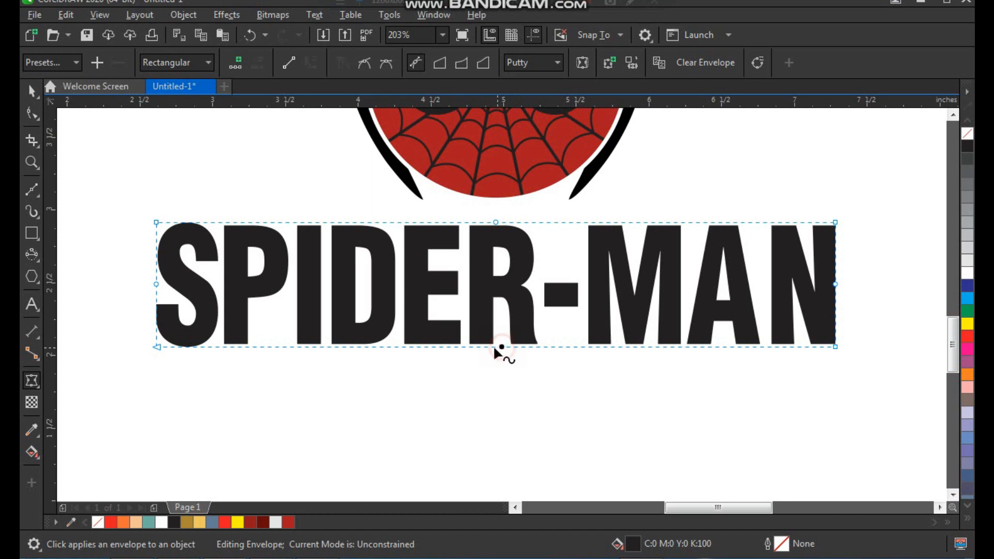
Step: Convert the envelope's bottom edge to a curve and bend its middle upward into a shallow arch
click(289, 65)
click(523, 348)
click(310, 62)
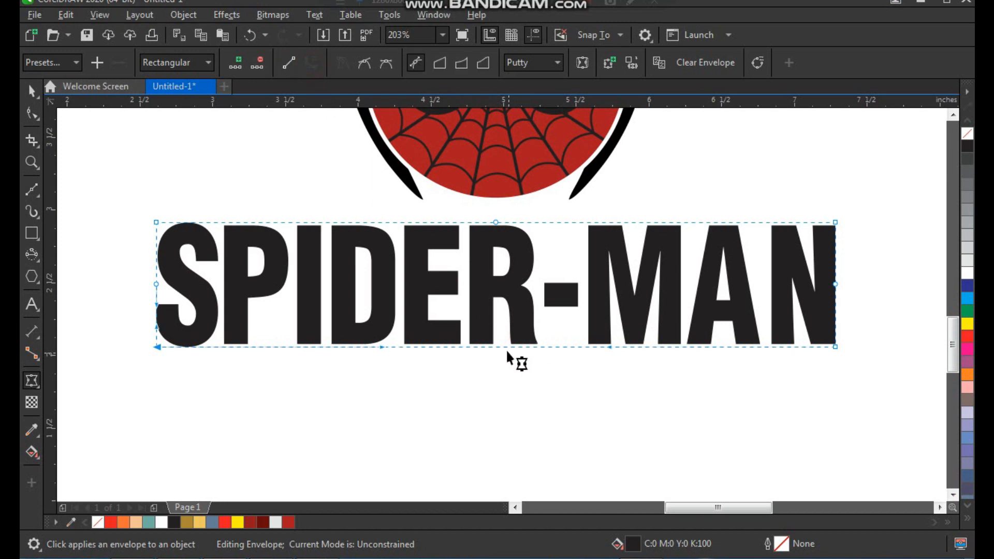
click(504, 349)
drag(502, 346, 499, 313)
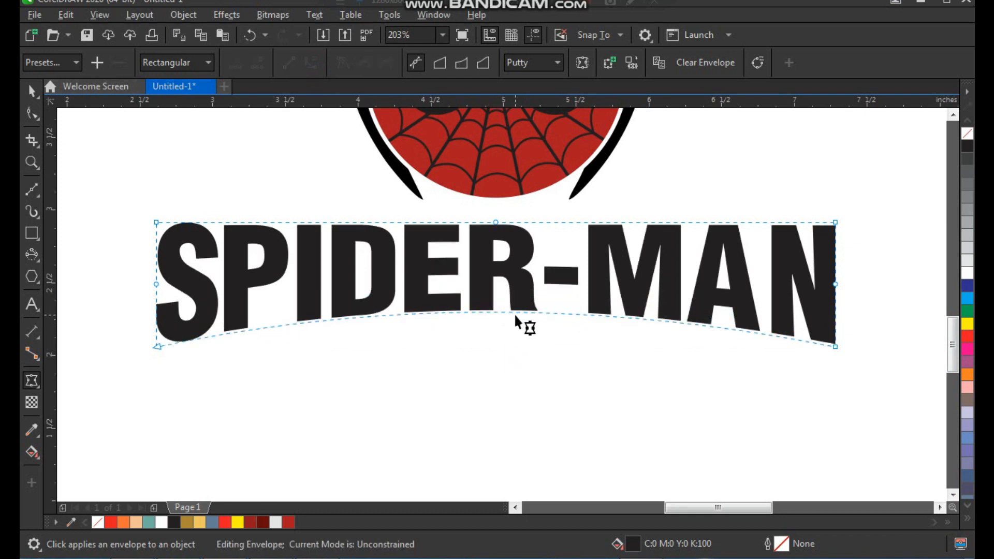
key(space)
Step: Move the arched SPIDER-MAN title slightly up towards the spider logo
click(563, 352)
click(530, 294)
drag(531, 294, 530, 286)
click(571, 405)
Step: Give the SPIDER-MAN title a white fill and a red 1.5 pt outline
click(605, 303)
key(z)
drag(551, 178, 849, 378)
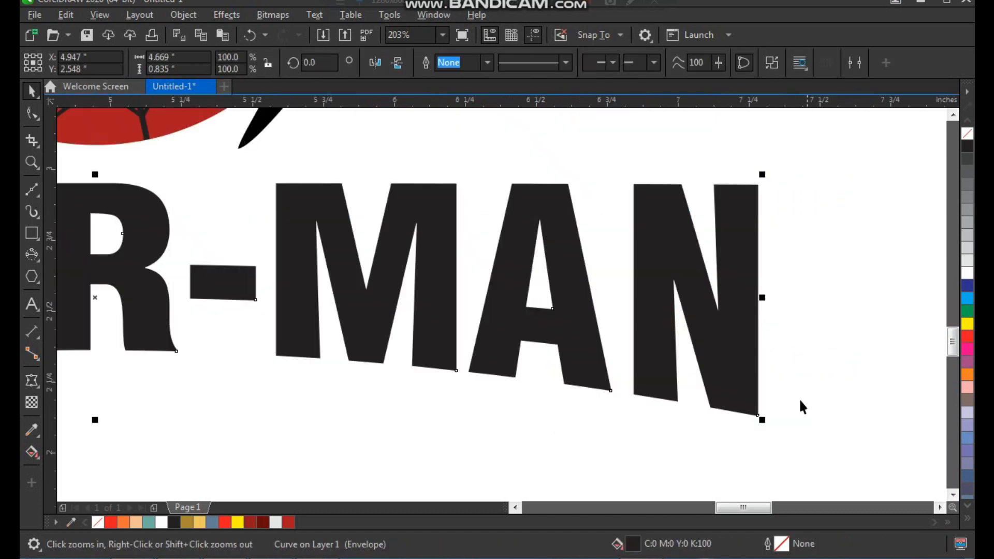
right_click(966, 337)
click(968, 274)
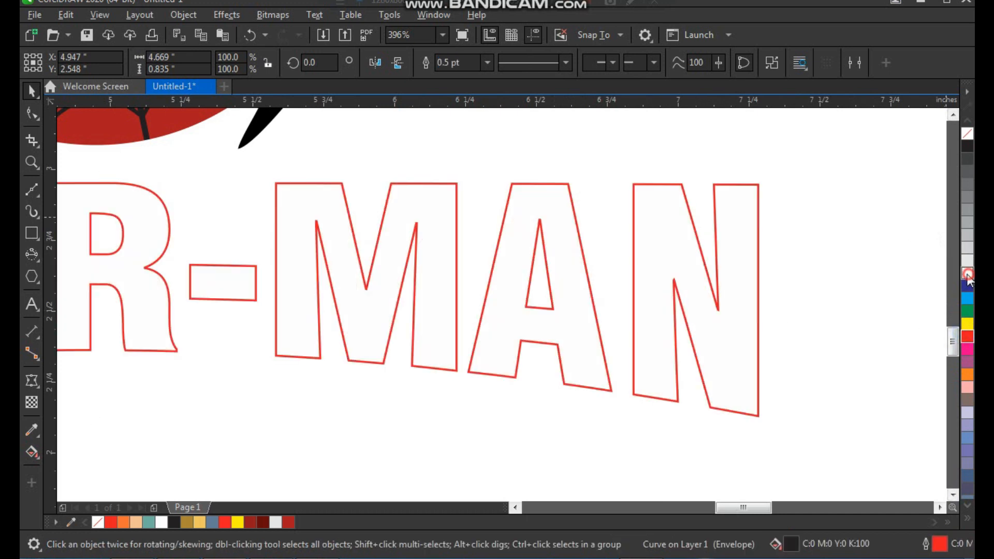
click(487, 62)
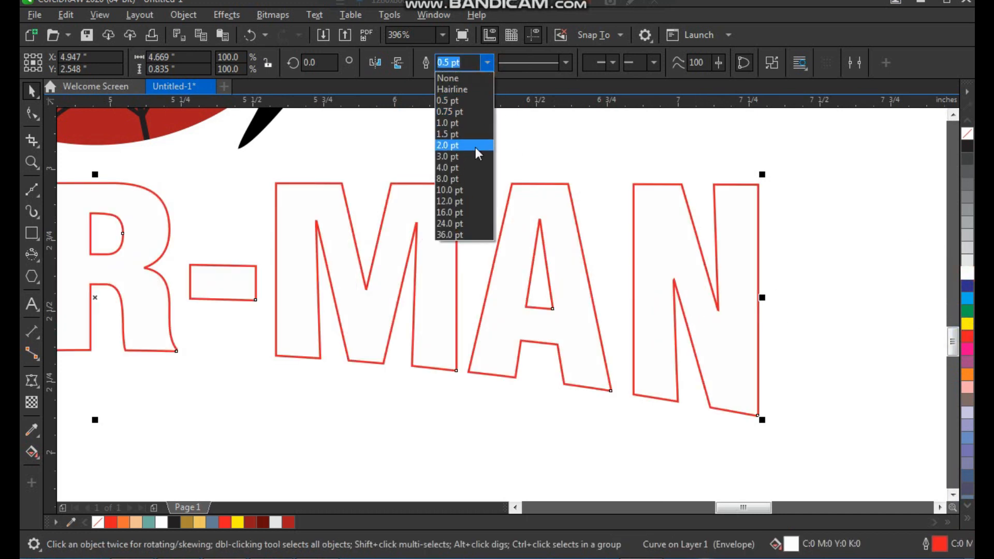
click(476, 136)
scroll(500, 272, down, 2)
click(521, 356)
Step: Place a copy of the outlined title slightly below the original as its shadow
key(F2)
drag(667, 184, 239, 384)
key(F2)
drag(666, 279, 766, 428)
click(551, 313)
drag(551, 314, 553, 344)
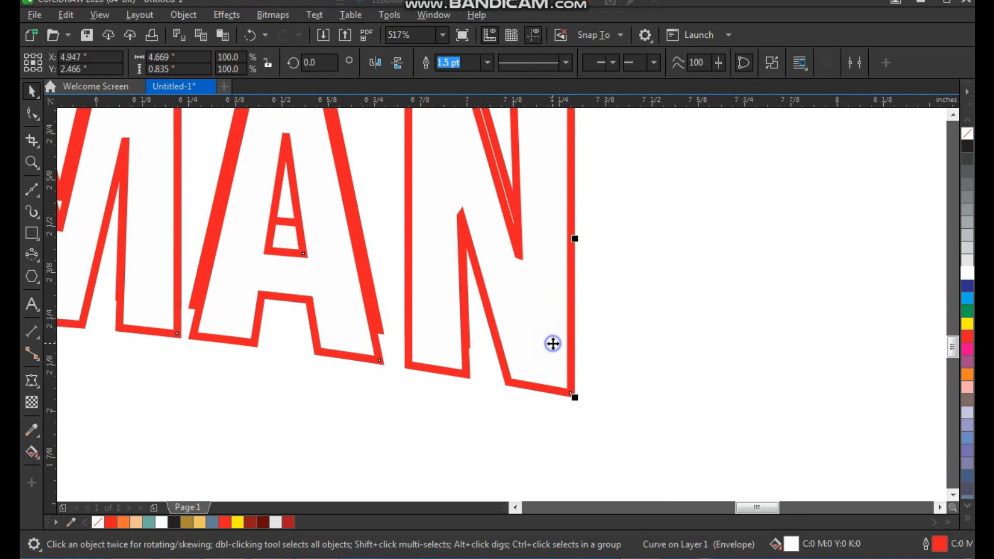
Step: Fill the copied title with black, remove its outline and send it behind the original
click(967, 147)
right_click(967, 133)
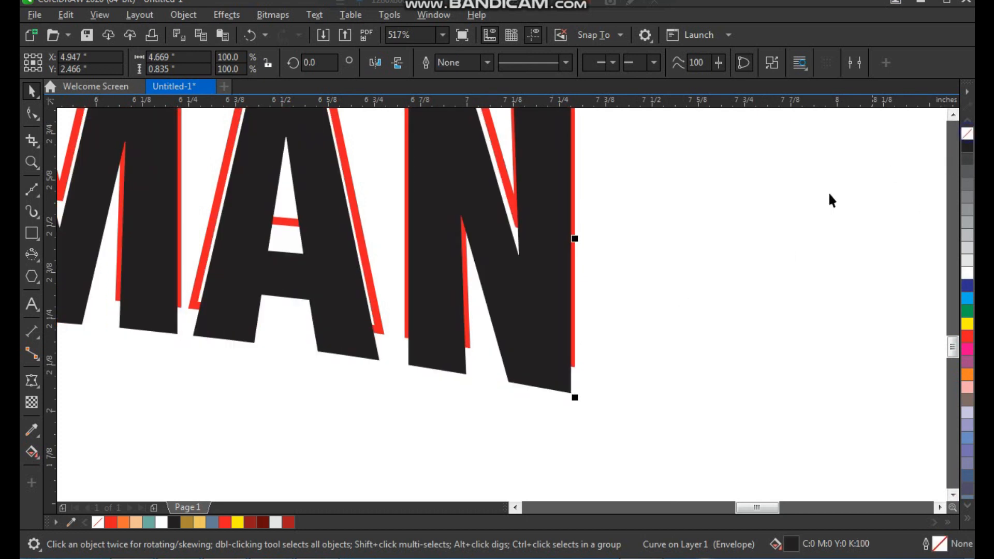
key(shift+Page_Down)
click(660, 367)
scroll(636, 306, down, 3)
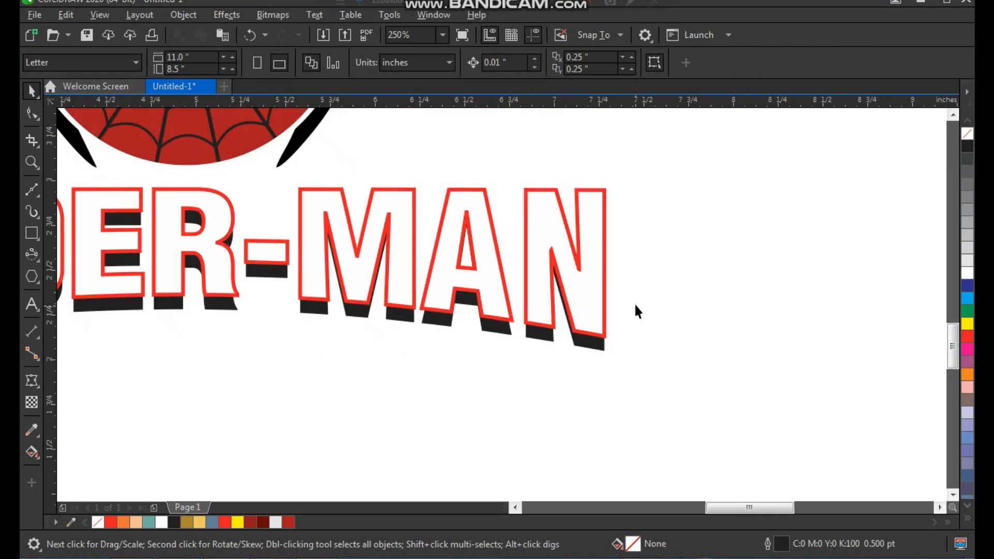
click(668, 281)
key(F2)
scroll(629, 287, down, 1)
drag(348, 355, 749, 106)
click(725, 222)
key(F2)
drag(649, 143, 242, 477)
drag(464, 409, 460, 409)
key(ctrl+z)
scroll(379, 315, down, 1)
key(F2)
drag(327, 319, 641, 448)
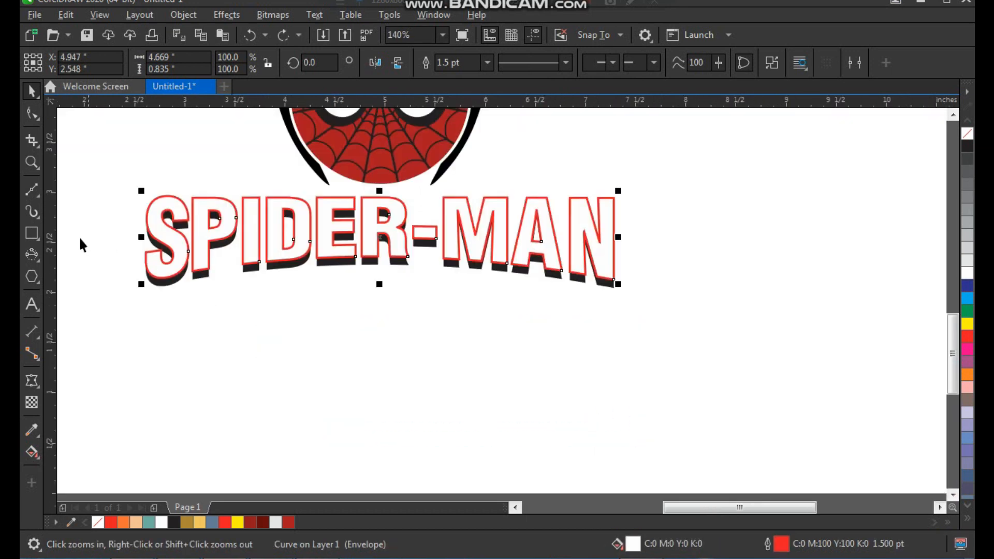
click(33, 238)
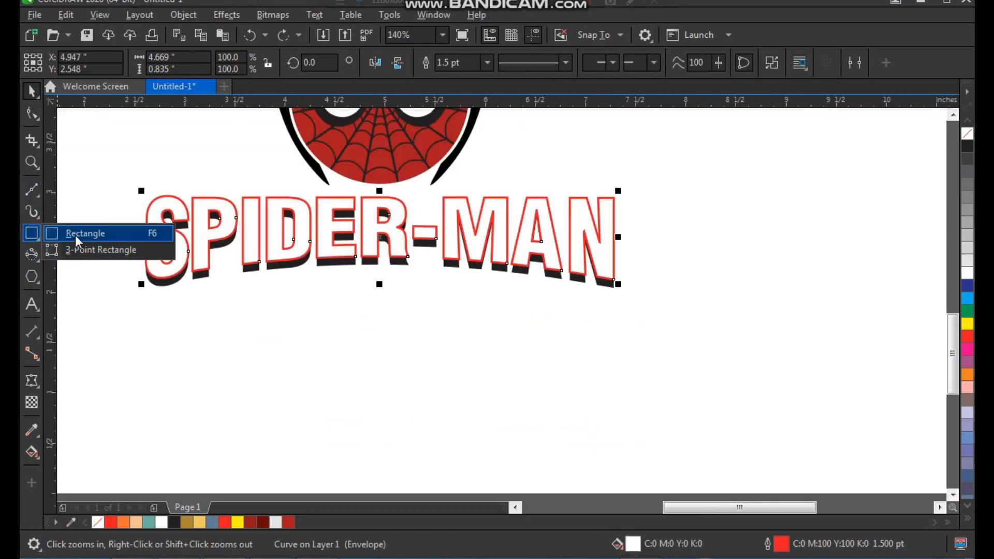
click(78, 243)
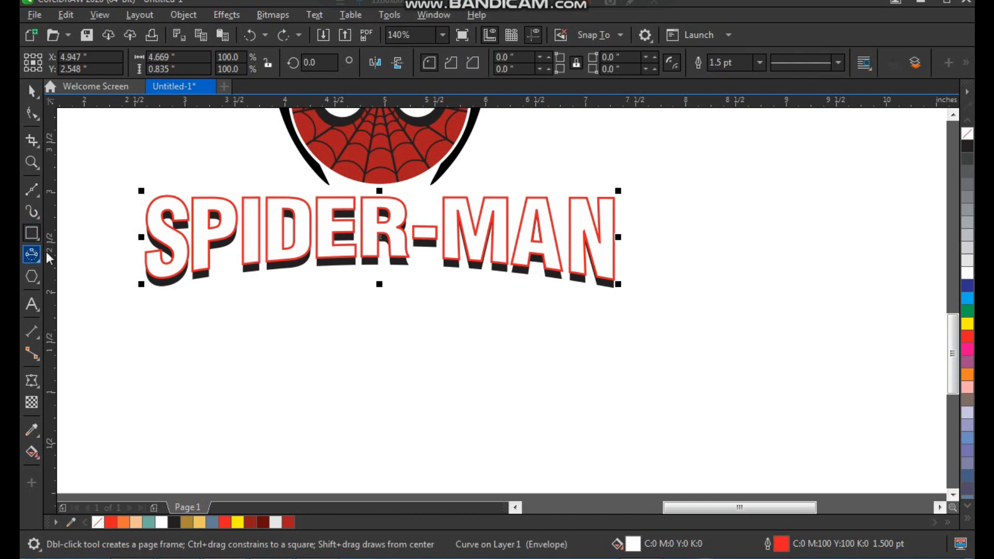
key(space)
click(322, 361)
Step: Draw a wide ellipse about 1.84 inches high over the title's lower half and centre it horizontally on the title
key(F7)
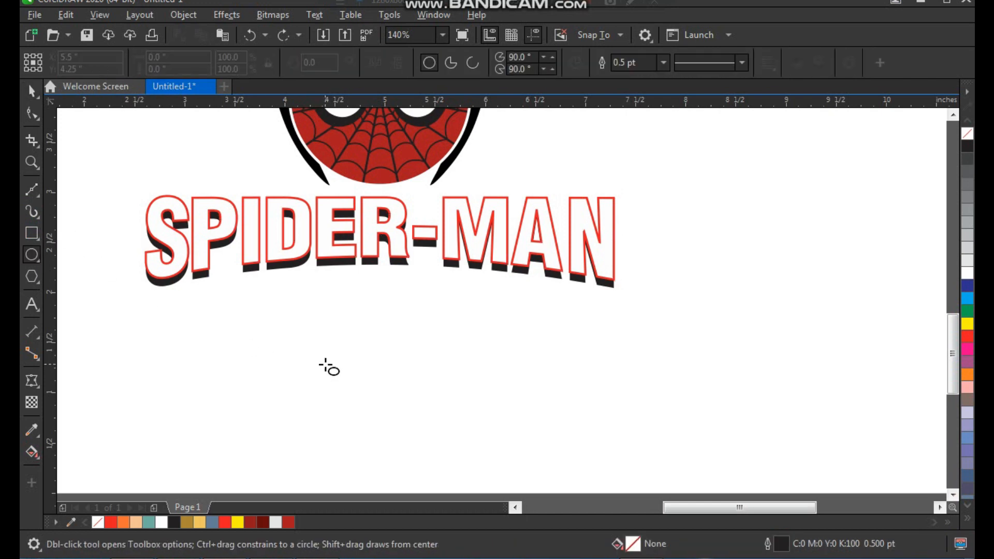
drag(102, 409, 781, 227)
key(space)
shift+click(600, 219)
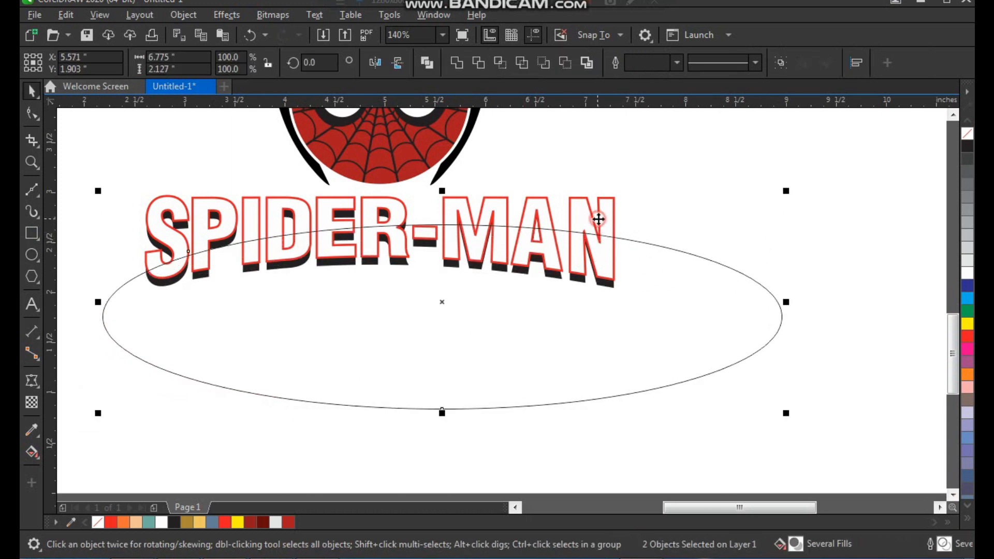
key(c)
click(715, 218)
Step: Widen the ellipse to 120% (about 8.129 inches), keeping its height
click(663, 285)
drag(724, 317, 787, 318)
drag(460, 313, 465, 316)
click(694, 191)
click(643, 263)
Step: Fill the ellipse with 10% black and remove its outline
key(F2)
click(674, 251)
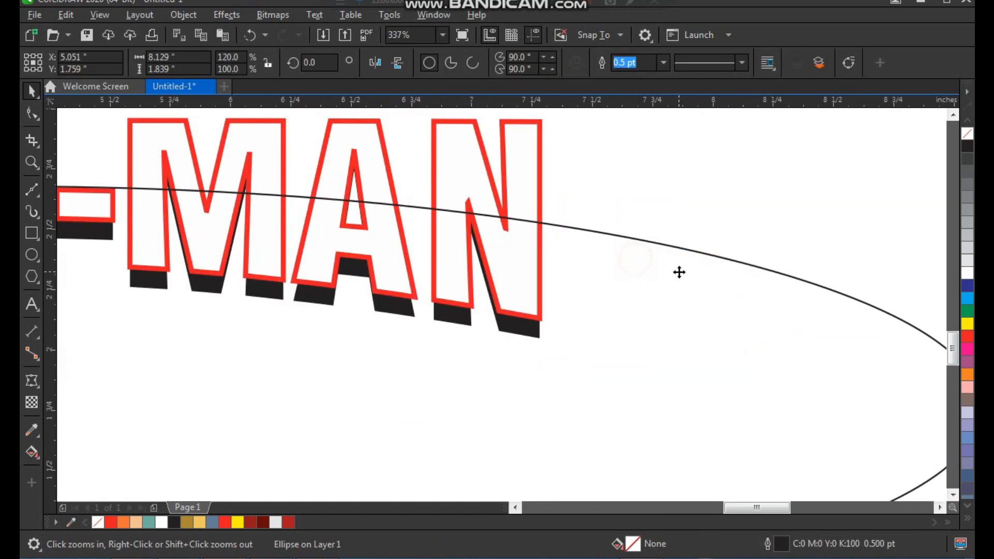
click(967, 261)
right_click(967, 134)
click(790, 184)
drag(502, 251, 518, 247)
key(ctrl+z)
Step: Realign the gray ellipse horizontally with the centre of the SPIDER-MAN title
key(F3)
key(F3)
key(F2)
drag(654, 144, 294, 340)
click(588, 247)
shift+click(599, 213)
key(c)
click(663, 161)
Step: PowerClip the gray ellipse inside the red-outlined SPIDER-MAN letters
click(649, 252)
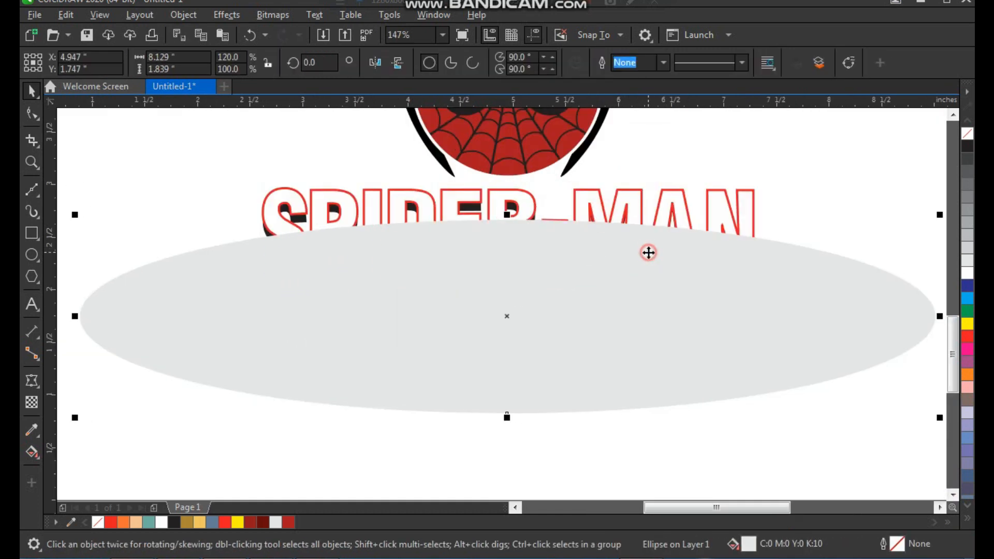
right_click(649, 252)
click(696, 297)
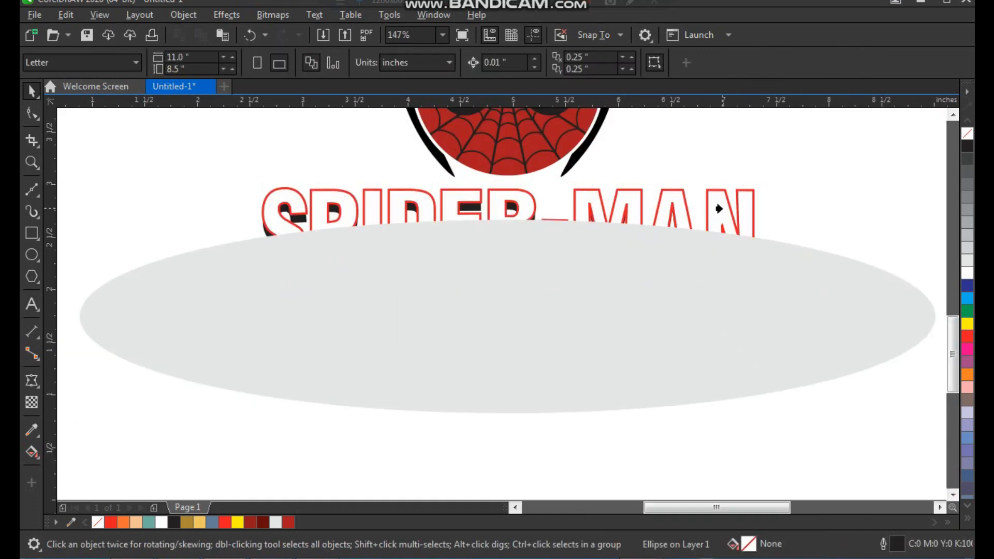
click(719, 209)
click(740, 160)
Step: Recolour the ellipse clipped inside the letters to a darker medium gray
key(F2)
drag(787, 149, 261, 382)
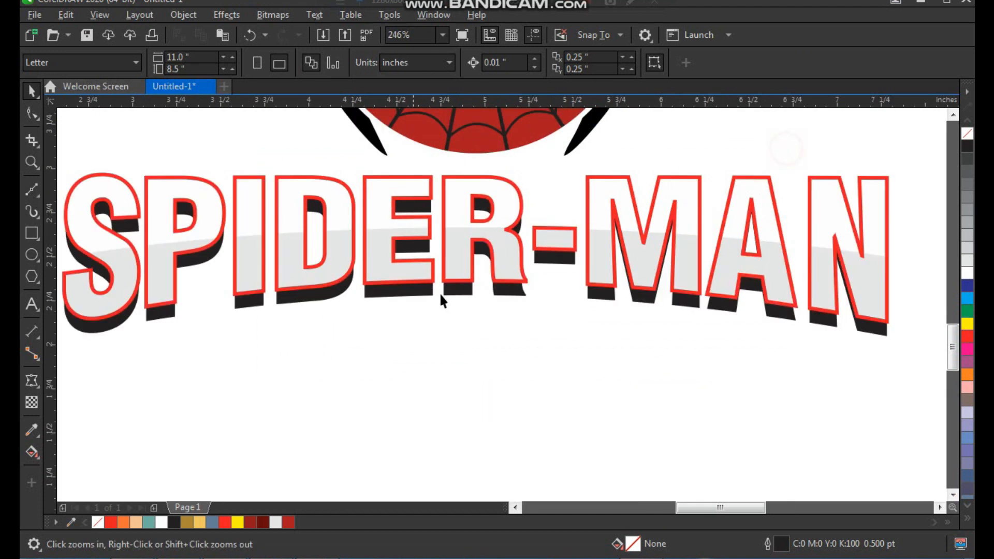
ctrl+click(506, 272)
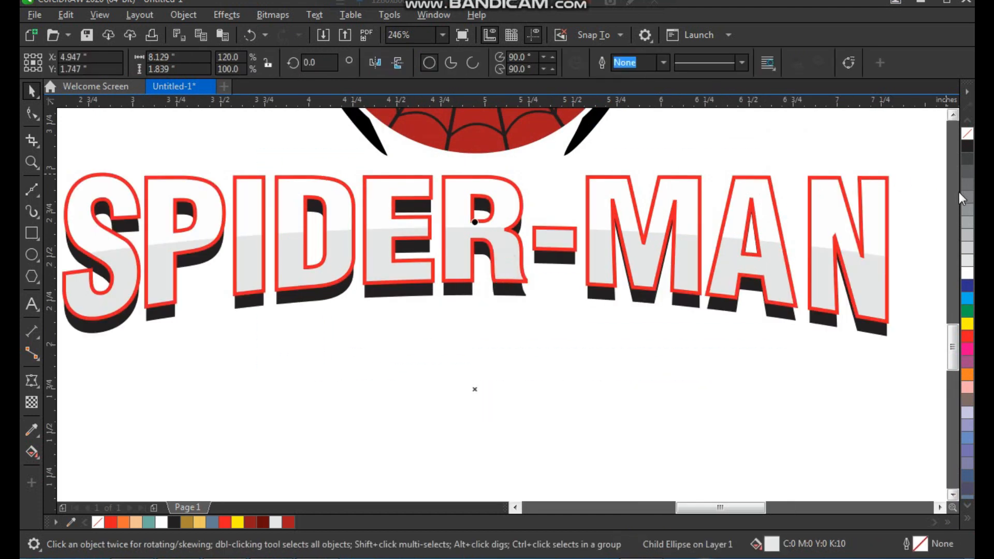
click(968, 210)
click(606, 431)
scroll(572, 395, down, 1)
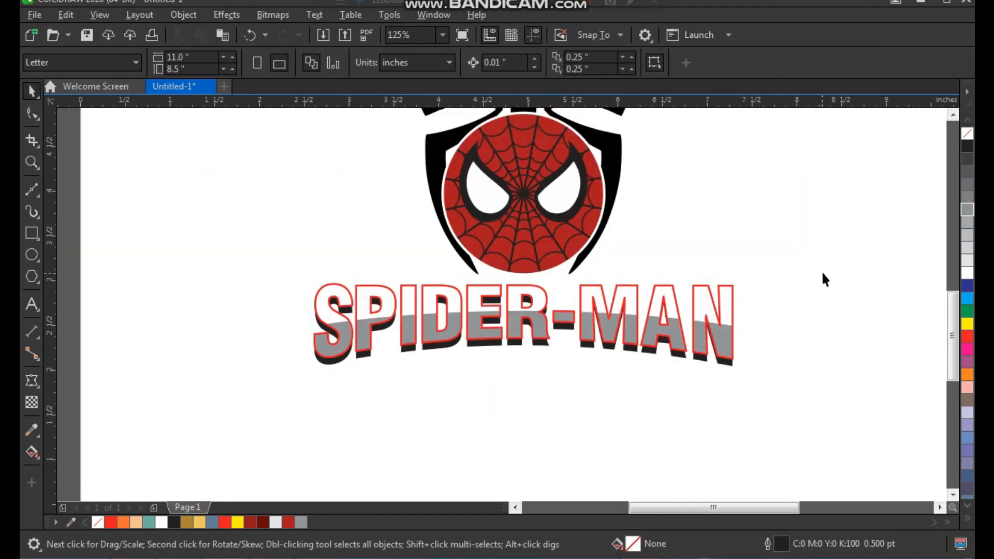
Step: Group the spider logo with its title and move the group right to about the page's horizontal centre
click(821, 271)
scroll(621, 298, down, 1)
key(F2)
click(761, 392)
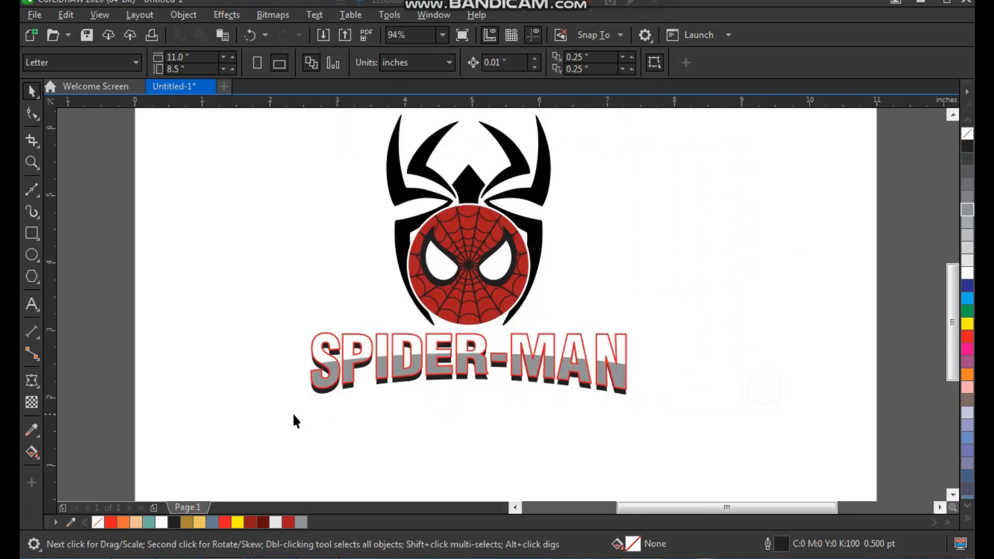
drag(719, 140, 725, 107)
key(ctrl+g)
drag(511, 313, 558, 319)
click(685, 249)
scroll(401, 308, down, 1)
key(F2)
drag(317, 187, 626, 419)
drag(312, 134, 662, 460)
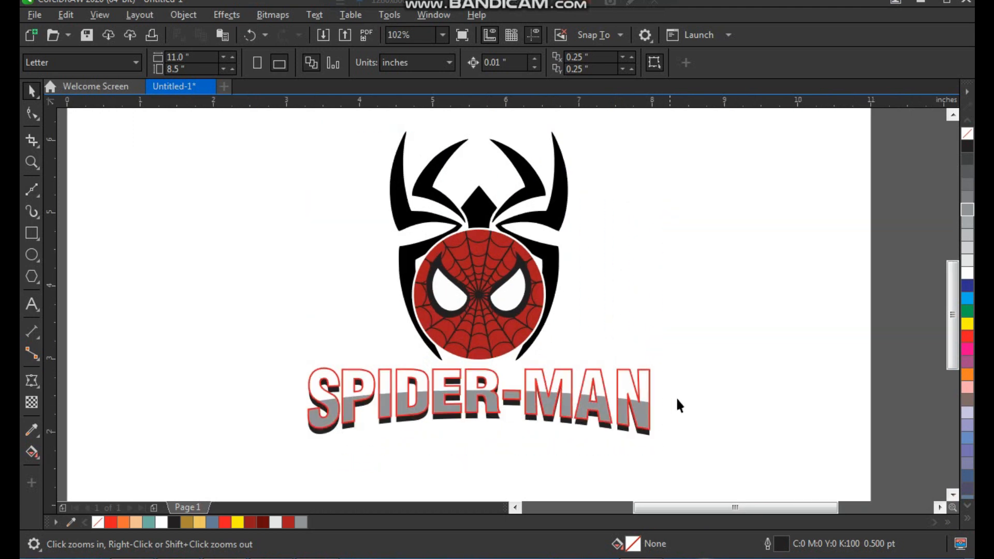